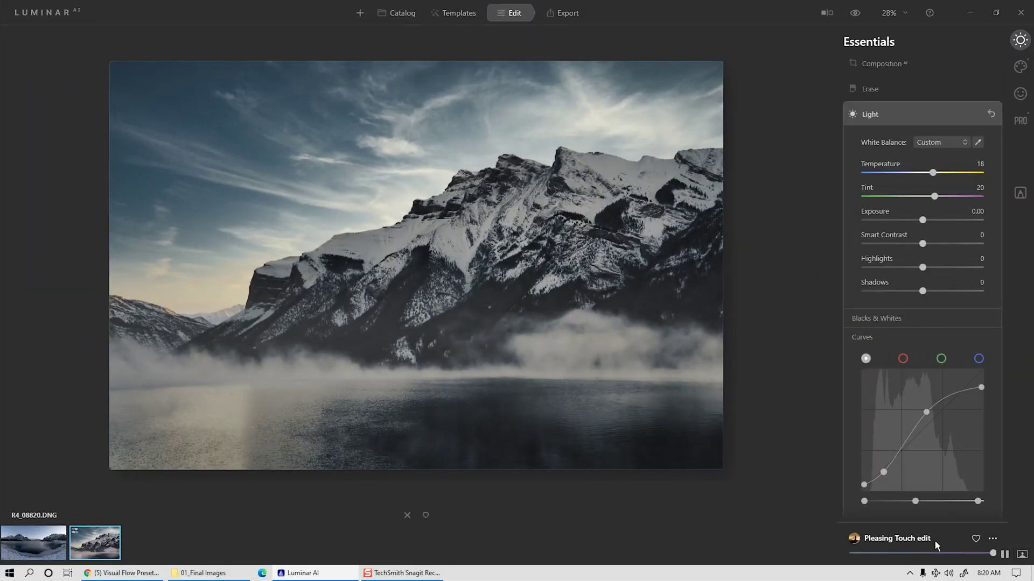
Step: Show the My Collection user templates, listing Pleasing Touch edit and SoCal Sunkissed edit
{"action": "left_click", "coordinate": [463, 14]}
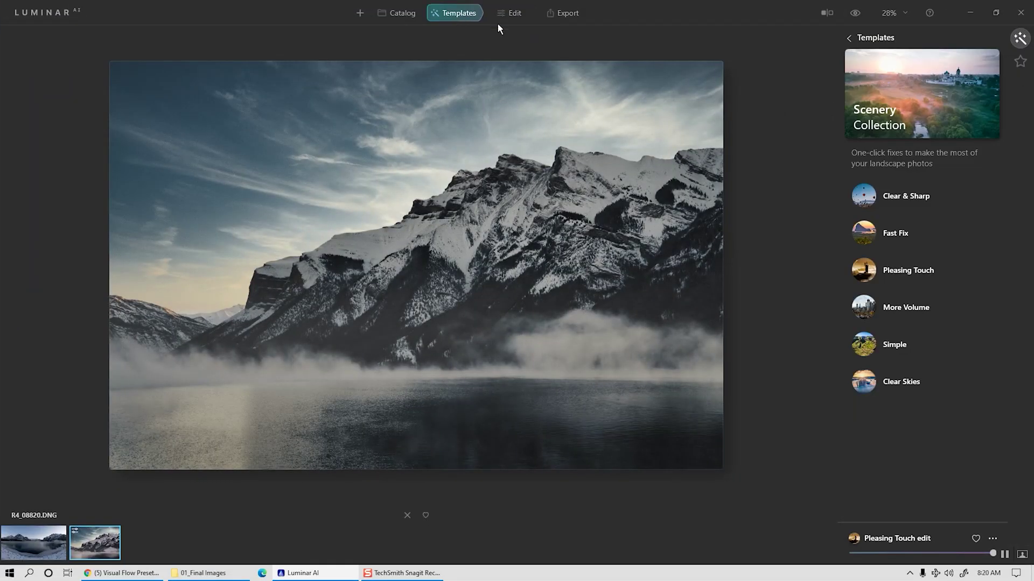
{"action": "left_click", "coordinate": [1020, 62]}
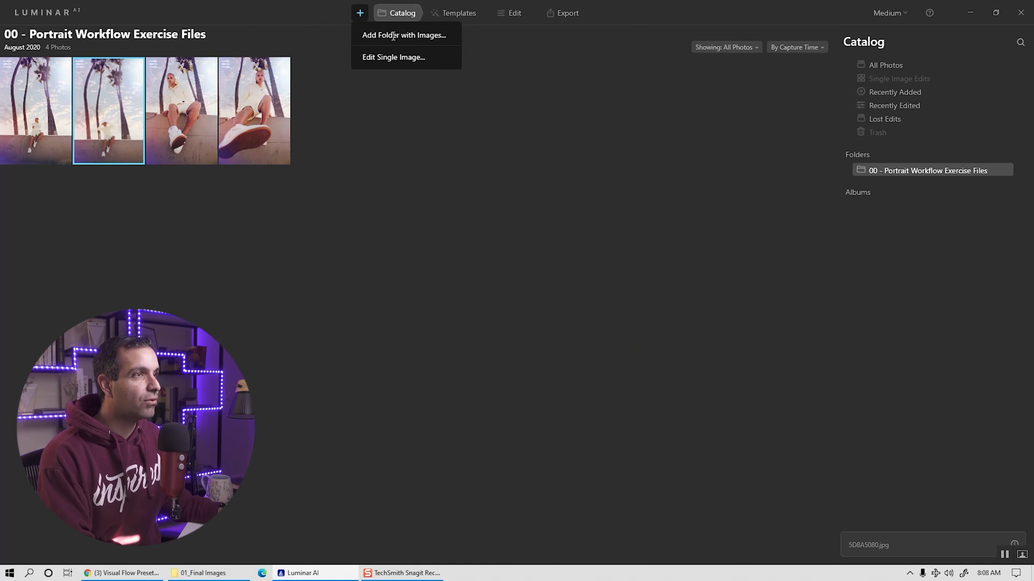
Step: Show the Add Folder with Images and Edit Single Image options with the Catalog + button
{"action": "left_click", "coordinate": [429, 36]}
Step: Import Desktop > Luminar AI Exercise Files > 00 - Landscape Workflow Exercise Files and select R4_08820
{"action": "left_click", "coordinate": [157, 30]}
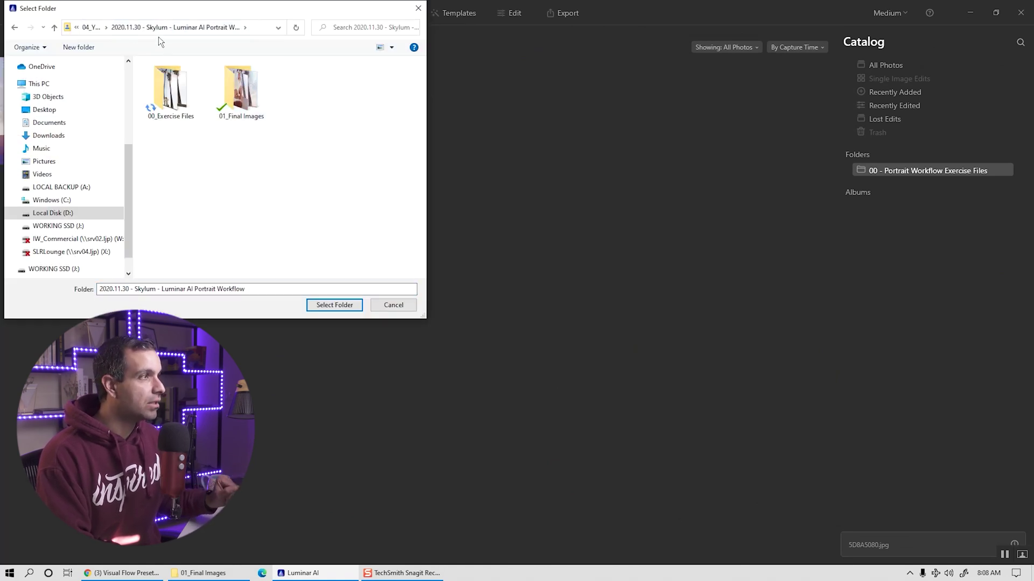
{"action": "left_click", "coordinate": [91, 27]}
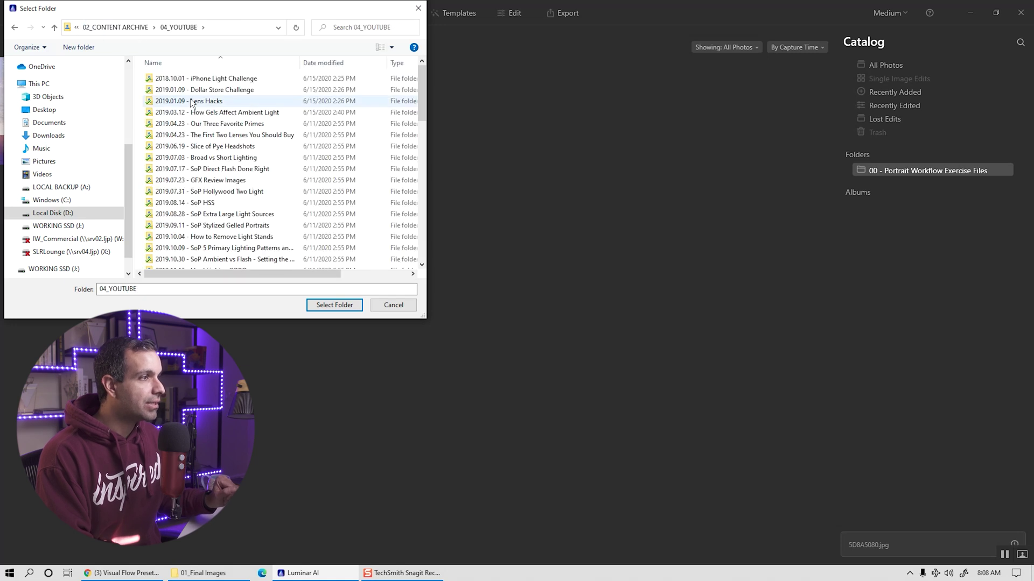
{"action": "left_click", "coordinate": [60, 109]}
{"action": "left_click", "coordinate": [315, 104]}
{"action": "double_click", "coordinate": [315, 103]}
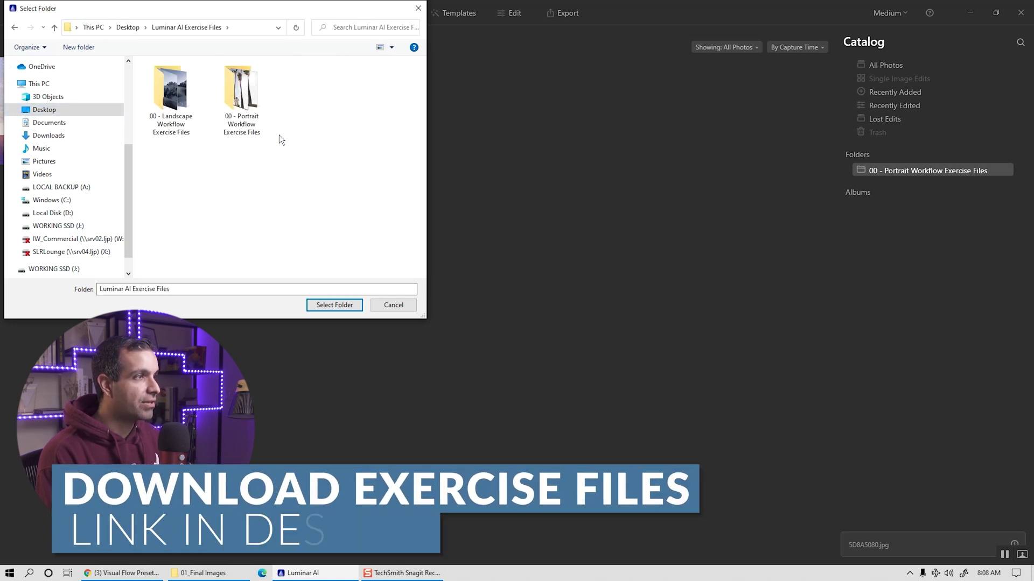
{"action": "double_click", "coordinate": [174, 100]}
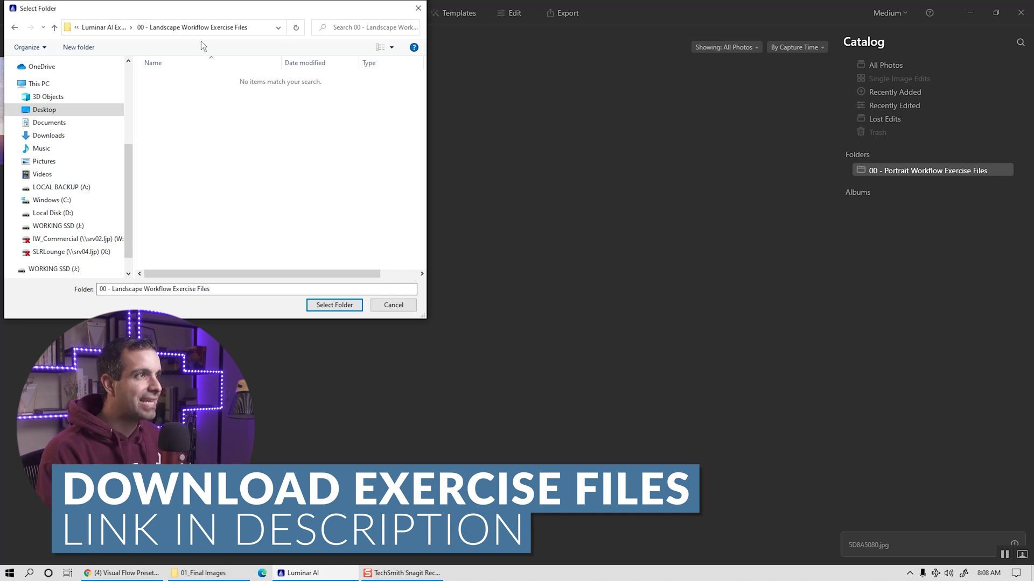
{"action": "left_click", "coordinate": [329, 307]}
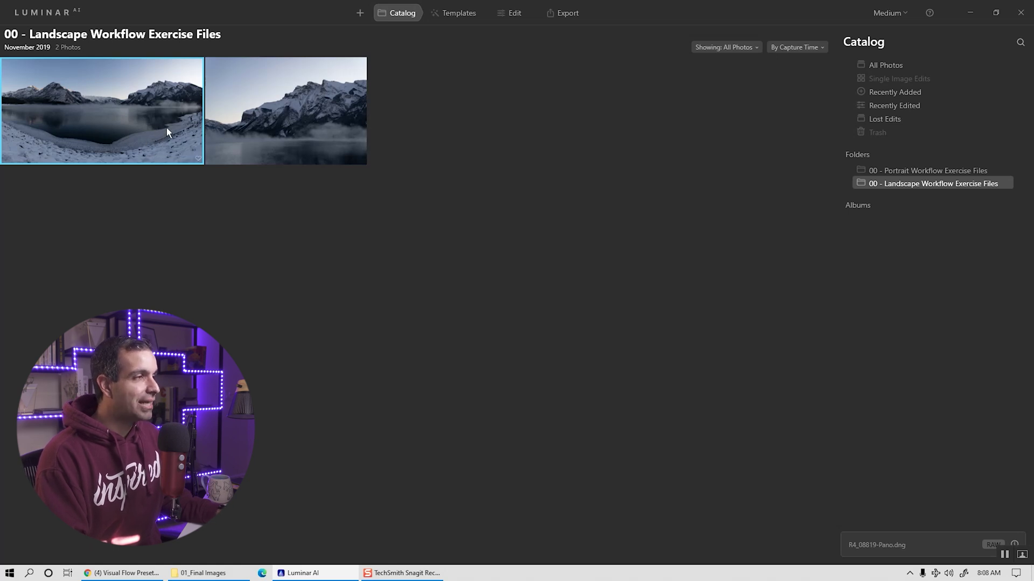
{"action": "left_click", "coordinate": [243, 114]}
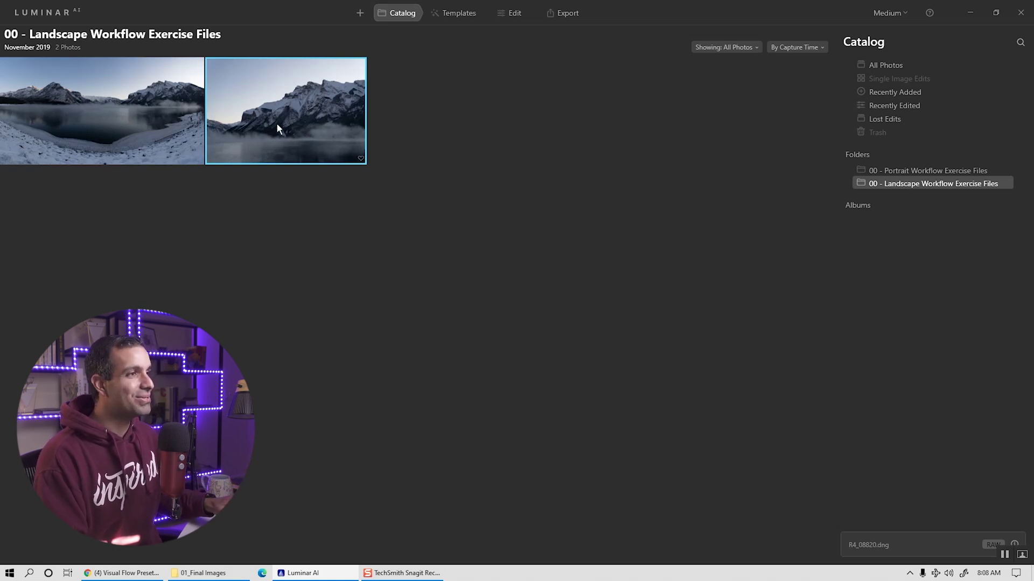
Step: Open the foggy R4_08820 photo in single-image view and show its Templates section
{"action": "double_click", "coordinate": [293, 127]}
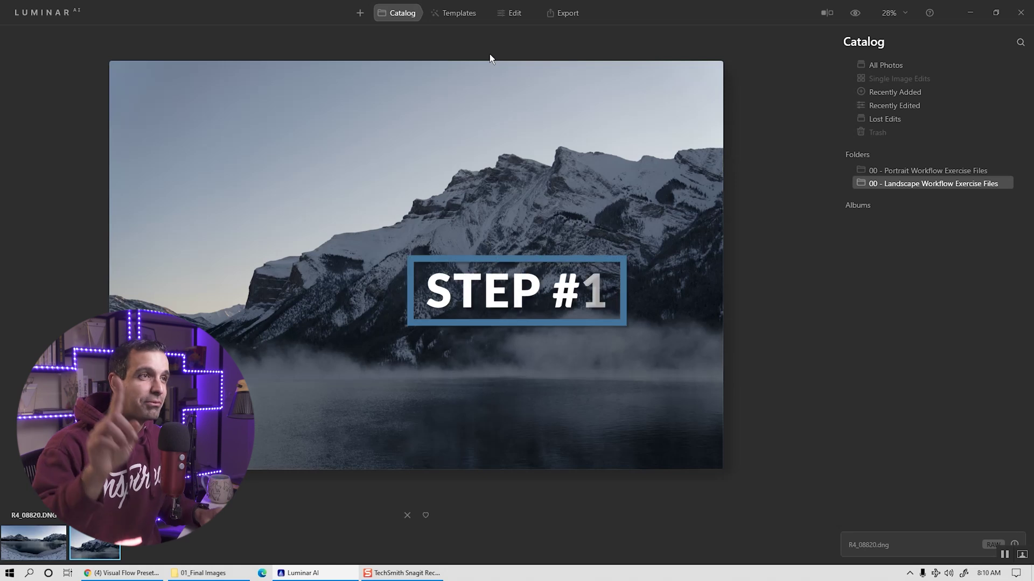
{"action": "left_click", "coordinate": [454, 13]}
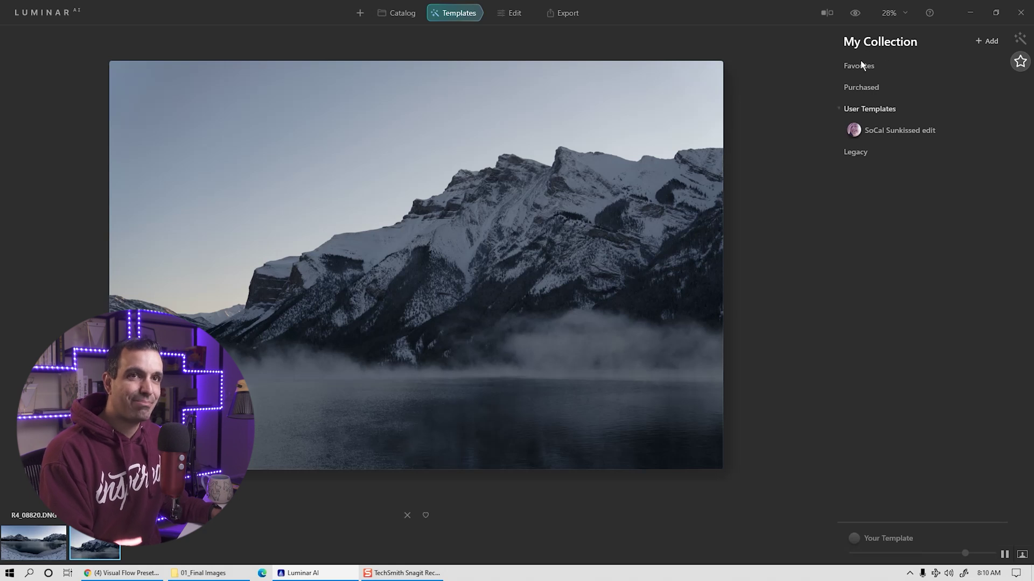
Step: Try Scenery's Clear & Sharp and Fast Fix, then apply Pleasing Touch with reduced amount
{"action": "left_click", "coordinate": [1020, 39]}
{"action": "scroll", "coordinate": [928, 106], "scroll_direction": "up", "scroll_amount": 10}
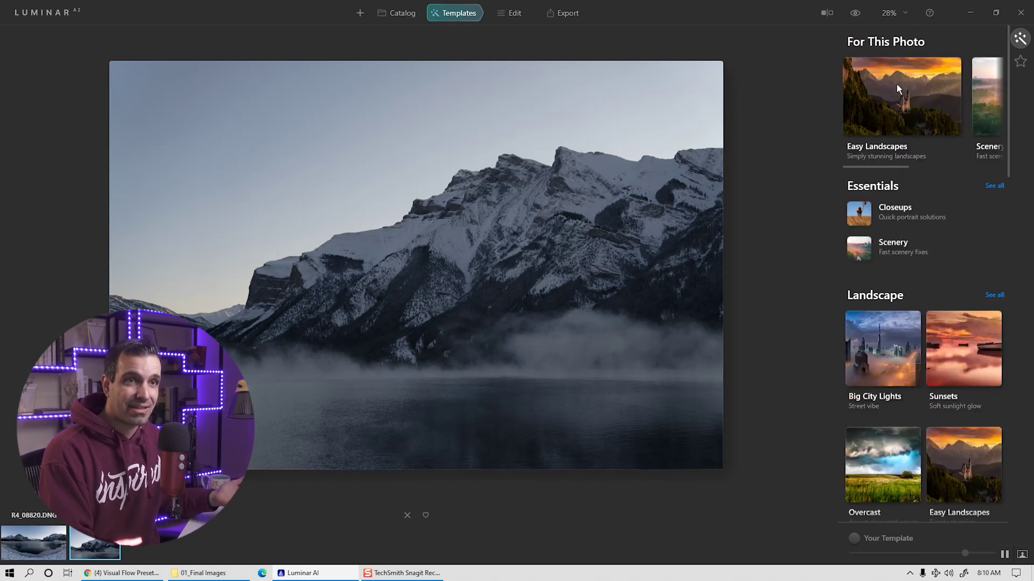
{"action": "left_click_drag", "start_coordinate": [877, 167], "coordinate": [904, 172]}
{"action": "left_click", "coordinate": [951, 111]}
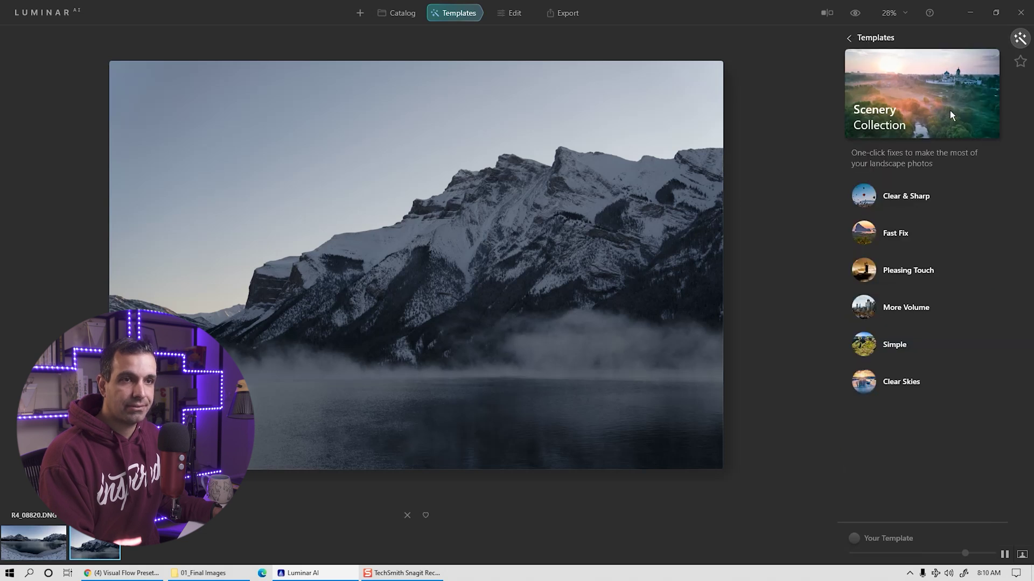
{"action": "left_click", "coordinate": [891, 197]}
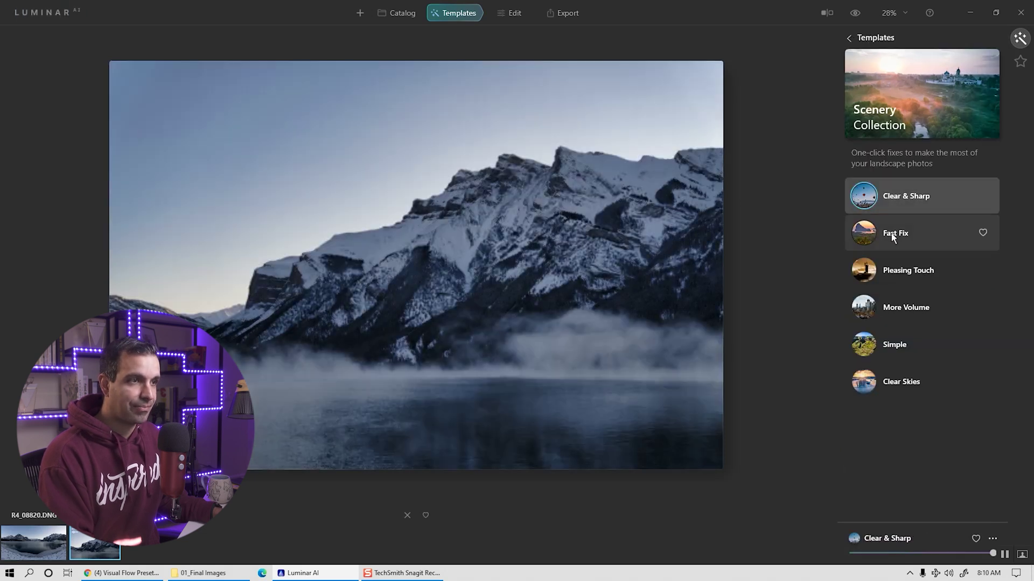
{"action": "left_click", "coordinate": [892, 235]}
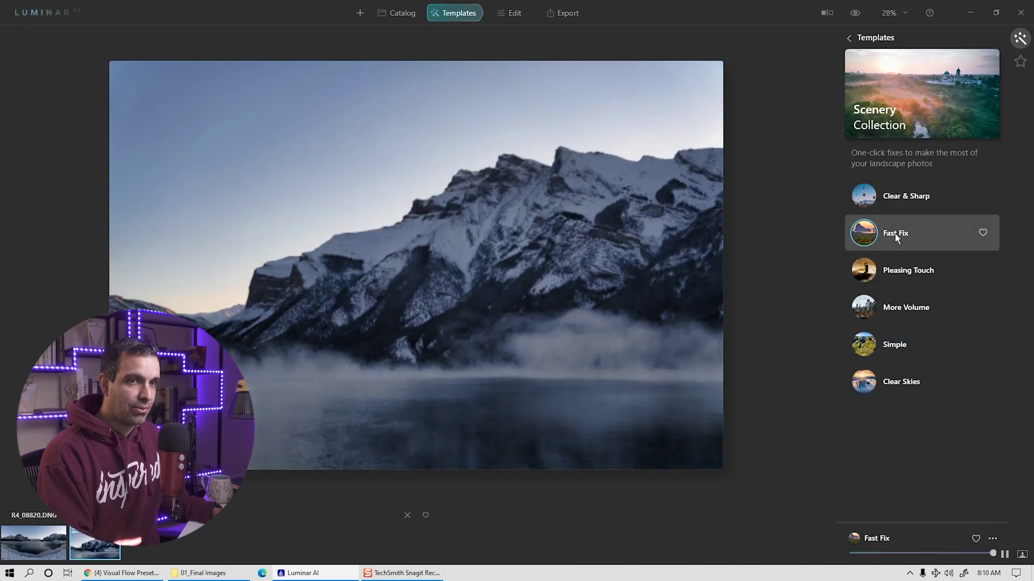
{"action": "left_click", "coordinate": [899, 274]}
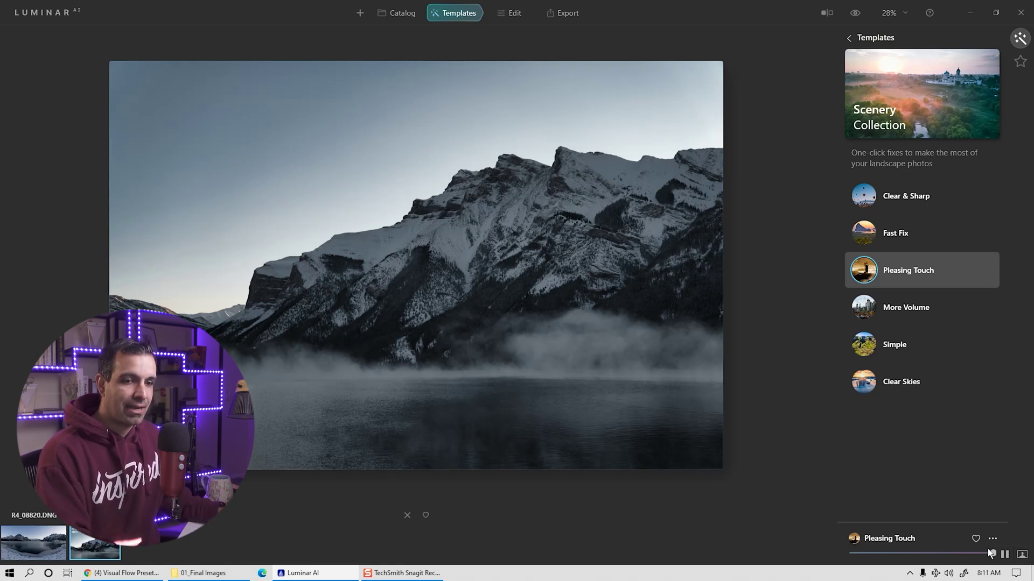
{"action": "left_click_drag", "start_coordinate": [968, 557], "coordinate": [933, 556]}
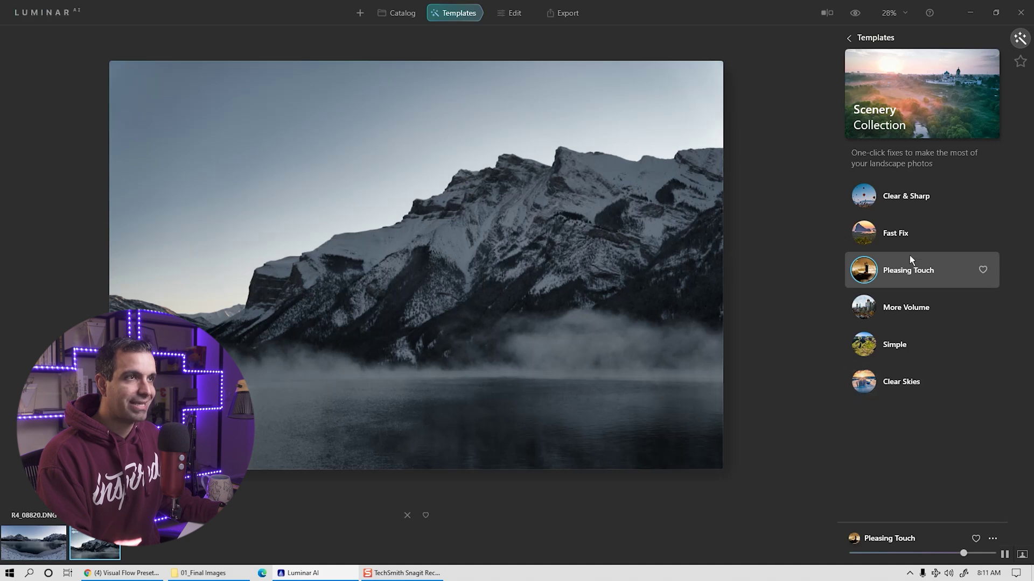
{"action": "left_click", "coordinate": [514, 15]}
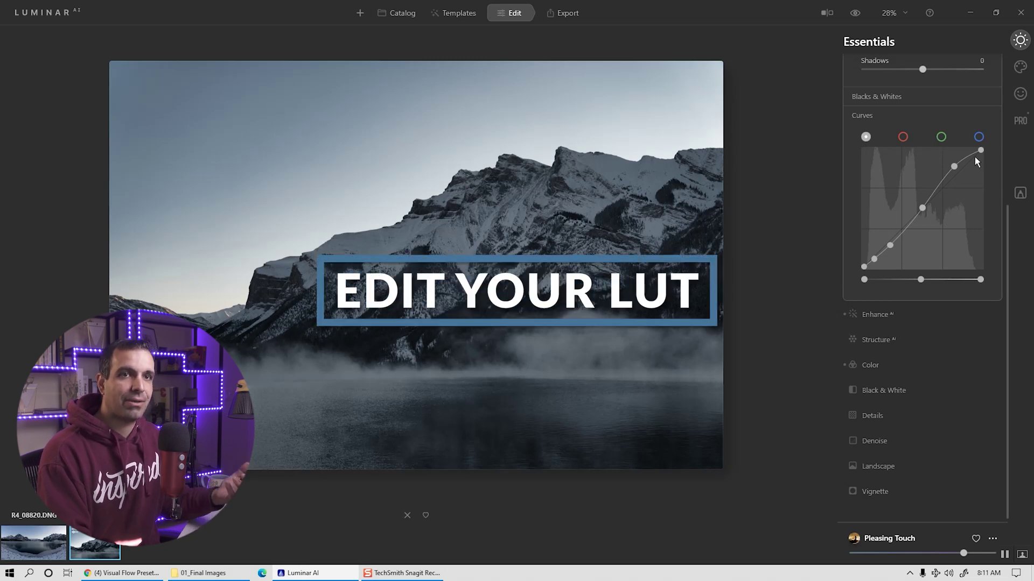
Step: Expand the Creative Mood tool and scroll through its Choose LUT list
{"action": "left_click", "coordinate": [1020, 67]}
{"action": "left_click", "coordinate": [875, 194]}
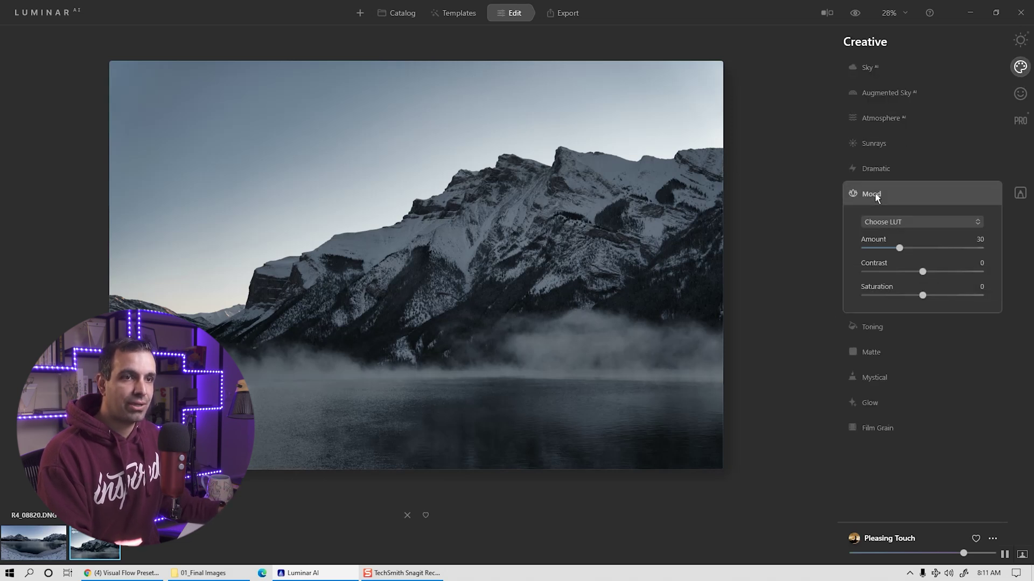
{"action": "left_click", "coordinate": [882, 219]}
{"action": "scroll", "coordinate": [894, 277], "scroll_direction": "up", "scroll_amount": 3}
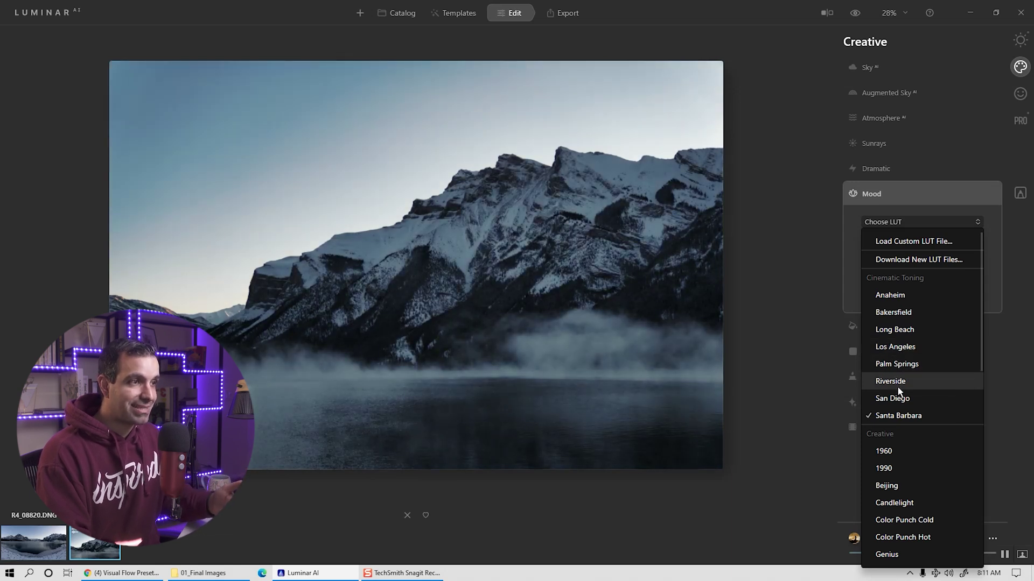
{"action": "scroll", "coordinate": [897, 418], "scroll_direction": "down", "scroll_amount": 1}
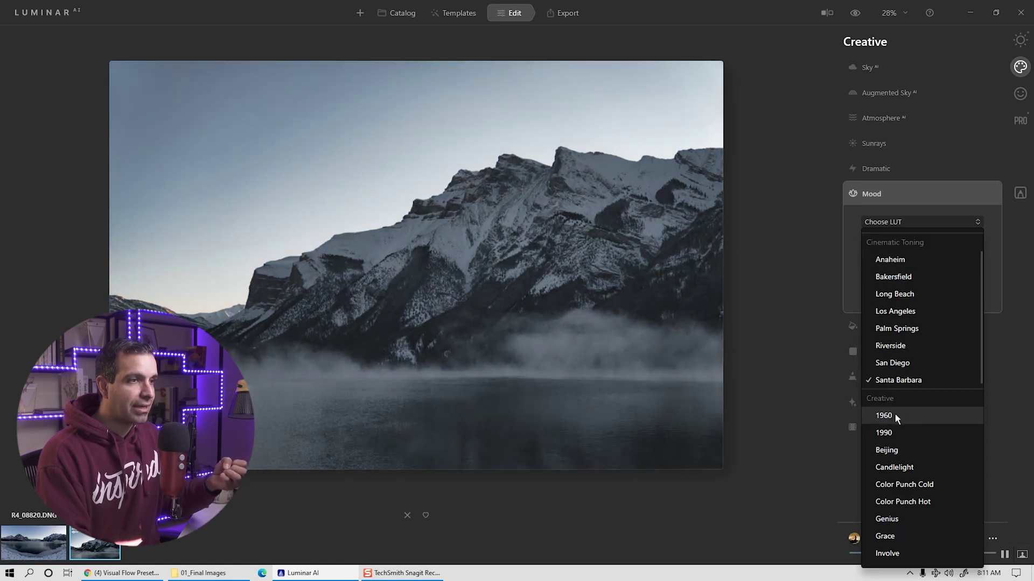
{"action": "scroll", "coordinate": [895, 418], "scroll_direction": "down", "scroll_amount": 1}
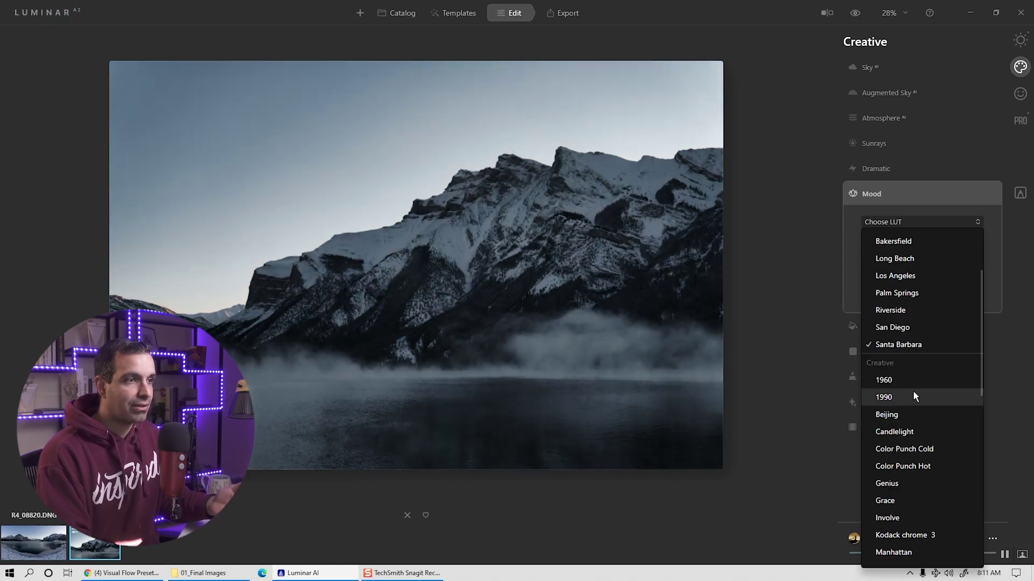
{"action": "scroll", "coordinate": [912, 389], "scroll_direction": "down", "scroll_amount": 1}
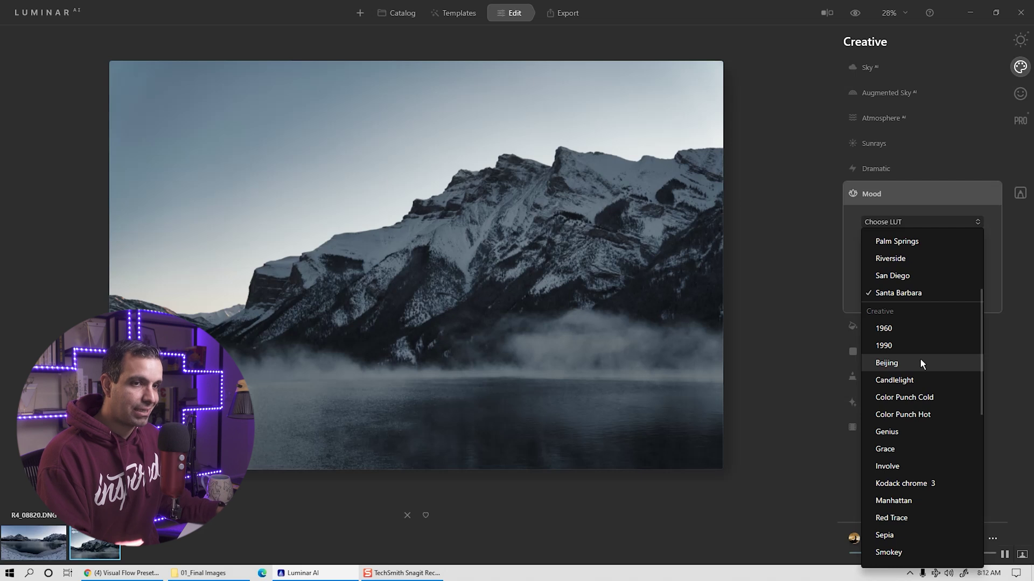
Step: Apply the Beijing LUT at amount 30 with Mood Contrast and Saturation at -30
{"action": "left_click", "coordinate": [920, 364]}
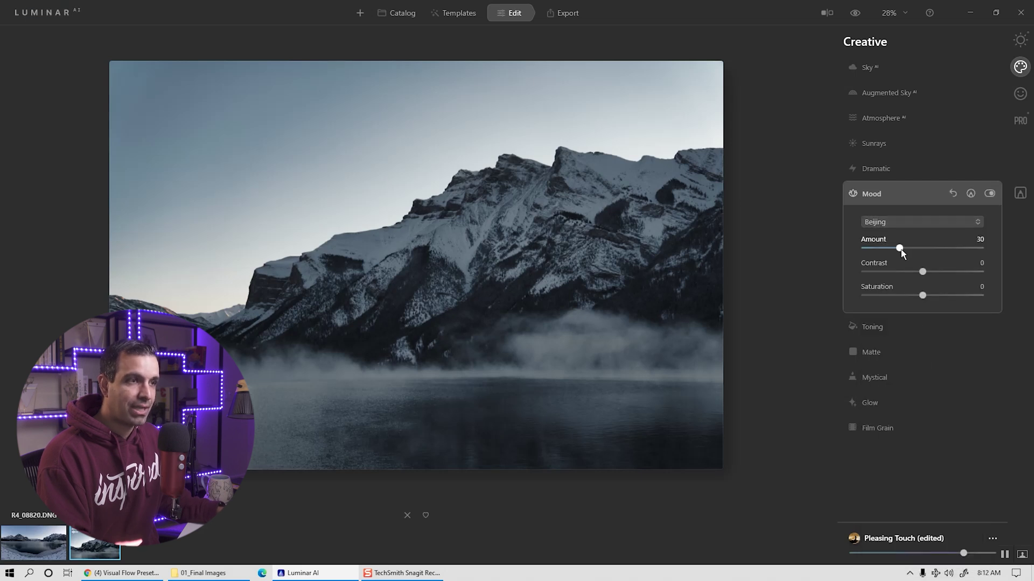
{"action": "left_click_drag", "start_coordinate": [901, 251], "coordinate": [904, 301]}
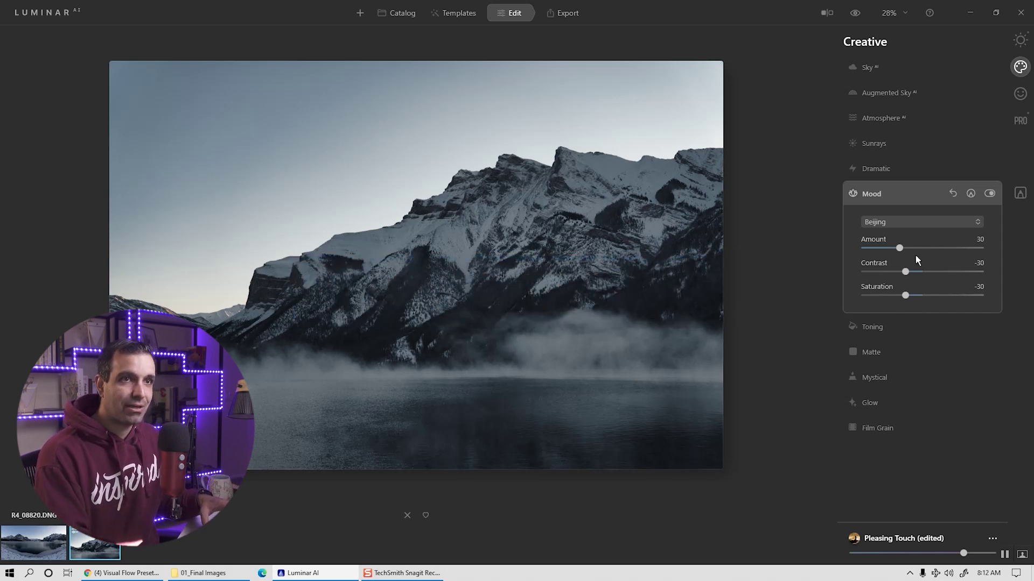
{"action": "left_click", "coordinate": [868, 67]}
Step: Preview the Galaxy 1 and Starry Night 1 skies in Sky AI, then choose Sunset 1
{"action": "left_click", "coordinate": [893, 95]}
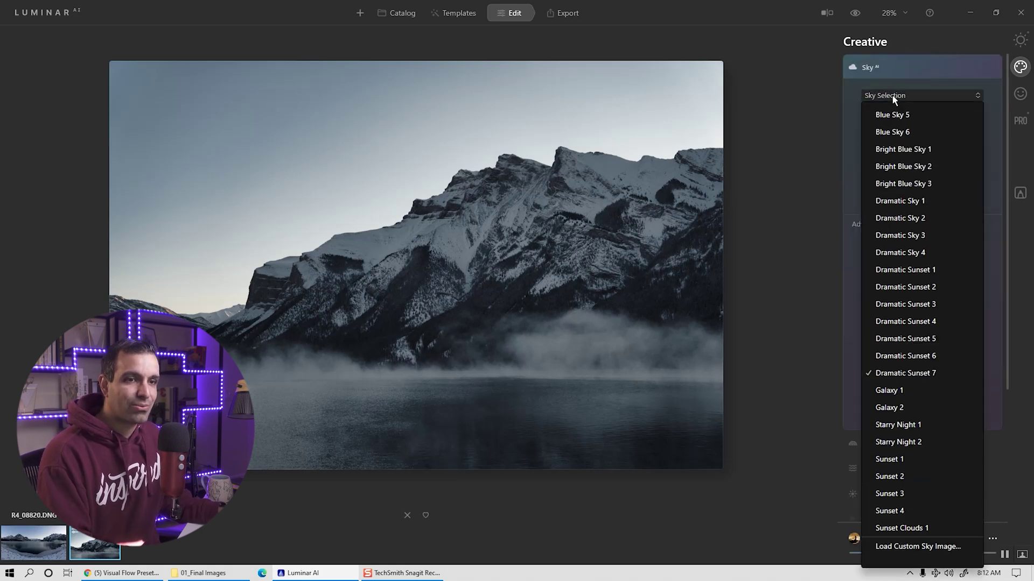
{"action": "left_click", "coordinate": [900, 391]}
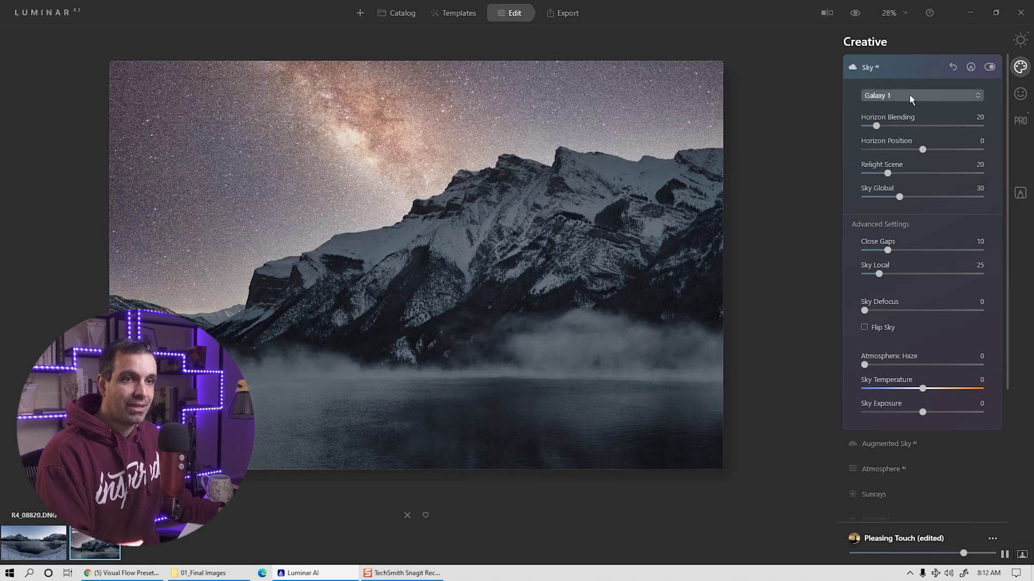
{"action": "left_click", "coordinate": [909, 94]}
{"action": "left_click", "coordinate": [908, 427]}
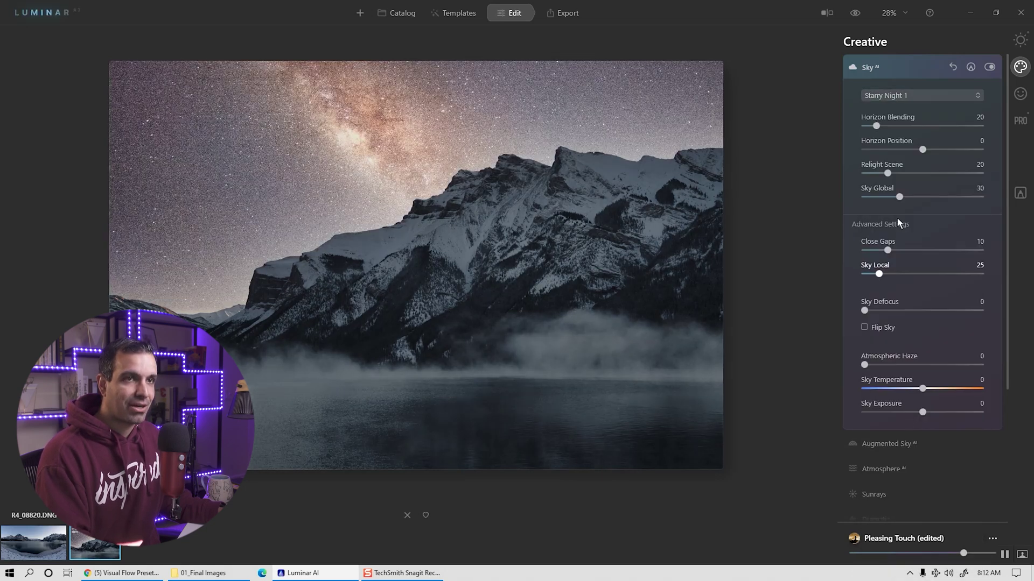
{"action": "left_click", "coordinate": [902, 97]}
{"action": "left_click", "coordinate": [910, 457]}
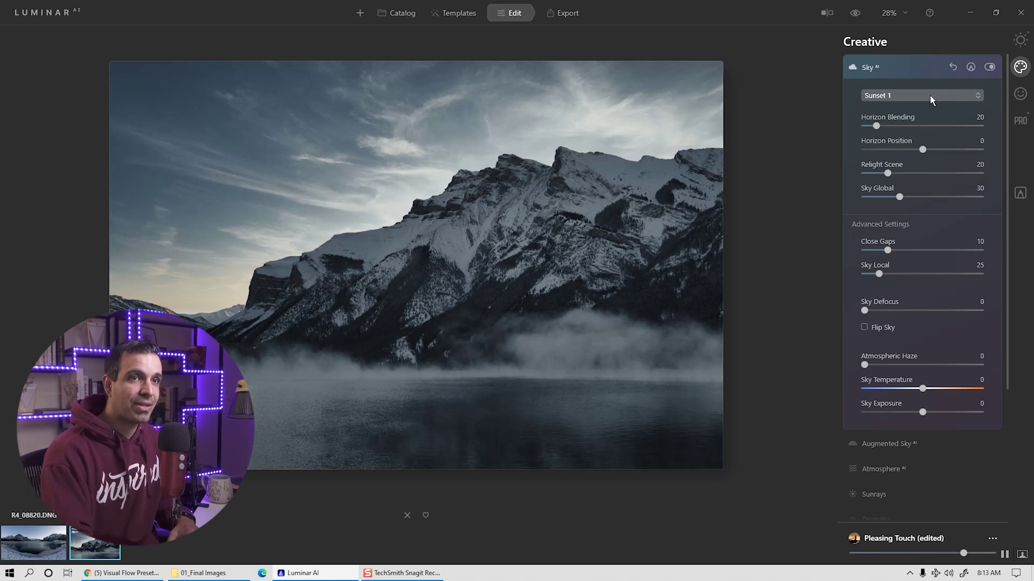
{"action": "left_click", "coordinate": [929, 95]}
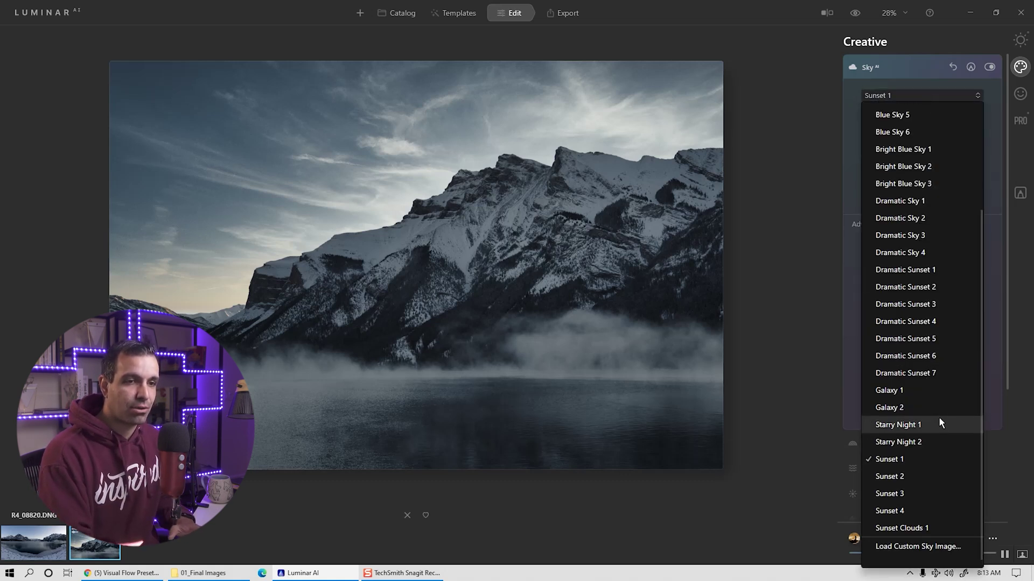
Step: Compare Dramatic Sunset 7 and 4 skies against the original, then return to Sunset 1
{"action": "left_click", "coordinate": [940, 366]}
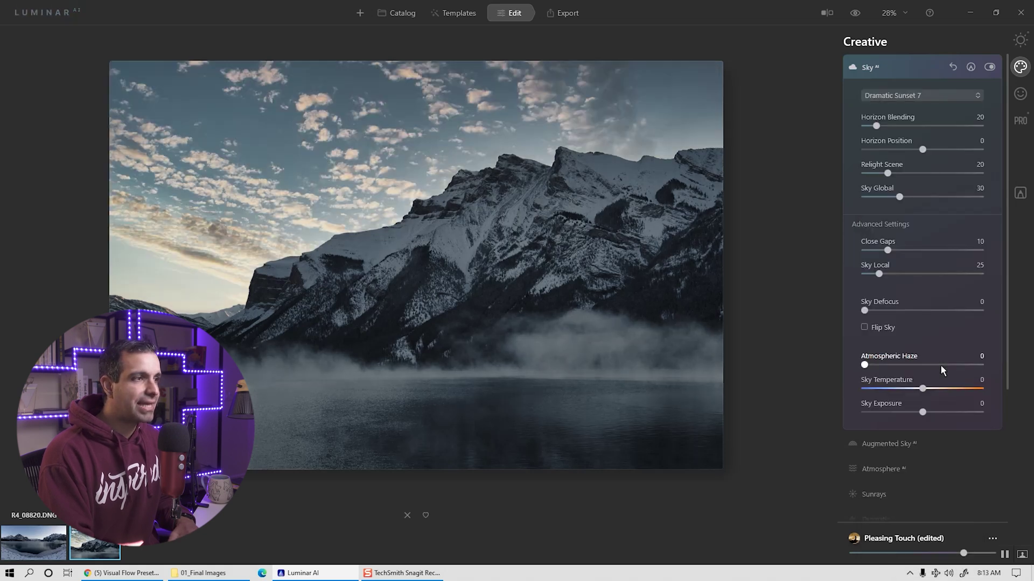
{"action": "left_click", "coordinate": [922, 95]}
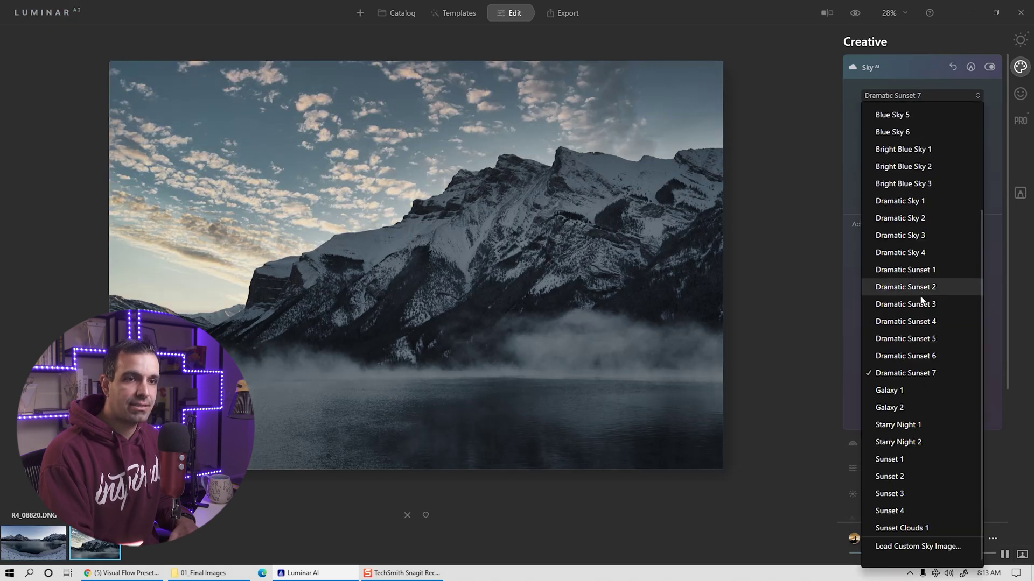
{"action": "left_click", "coordinate": [922, 312]}
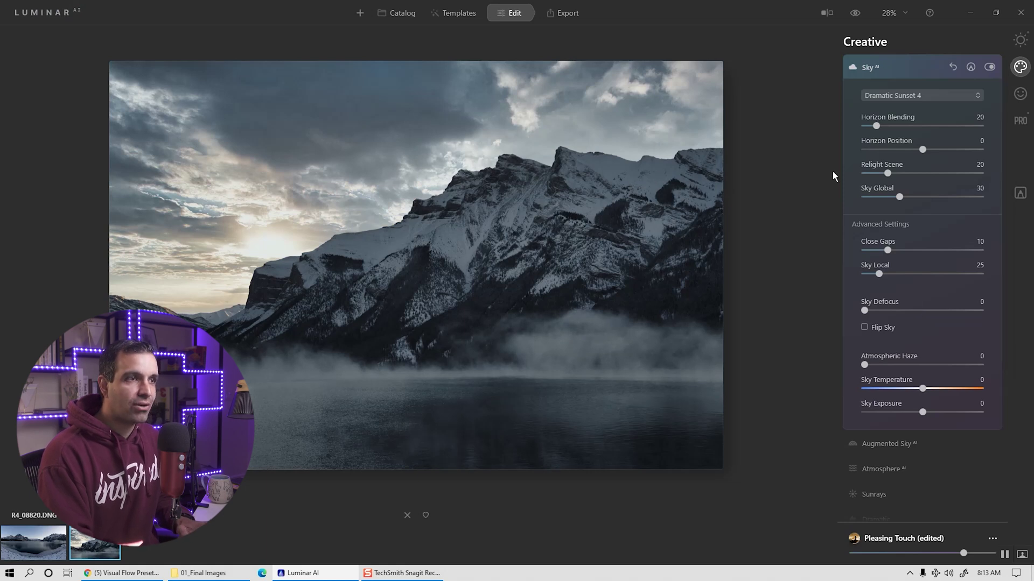
{"action": "key", "text": "backslash"}
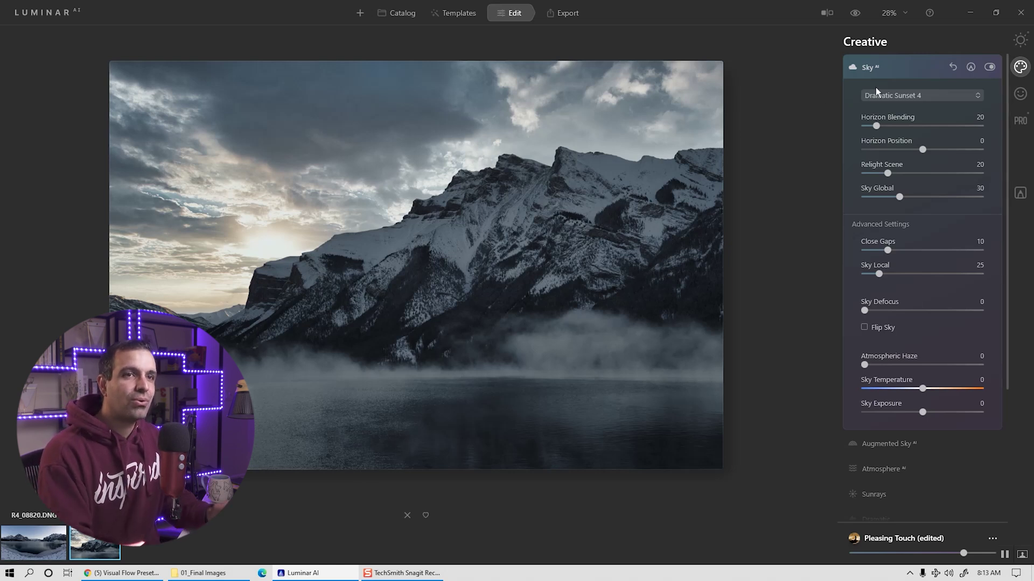
{"action": "left_click", "coordinate": [888, 95]}
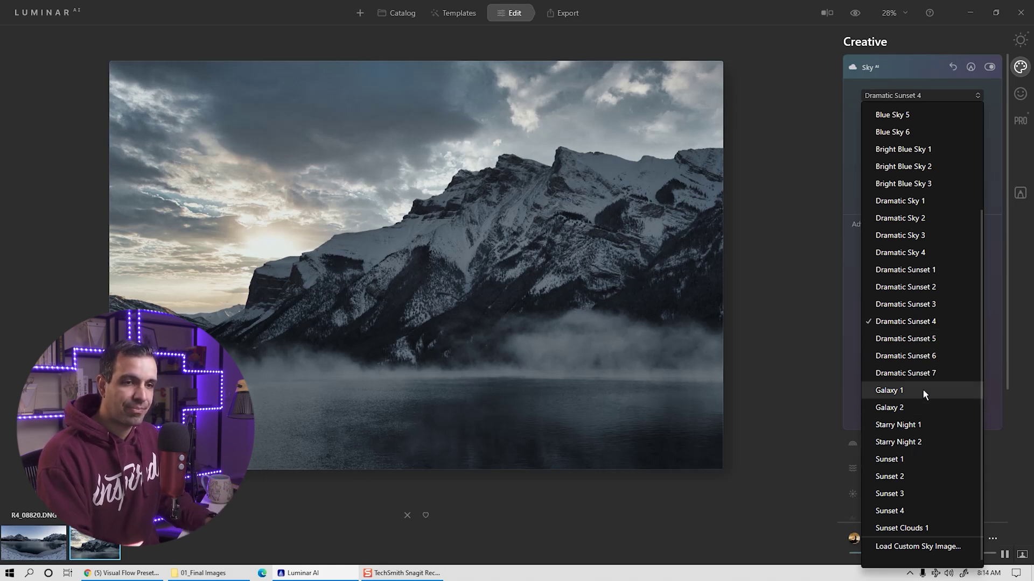
{"action": "left_click", "coordinate": [909, 457]}
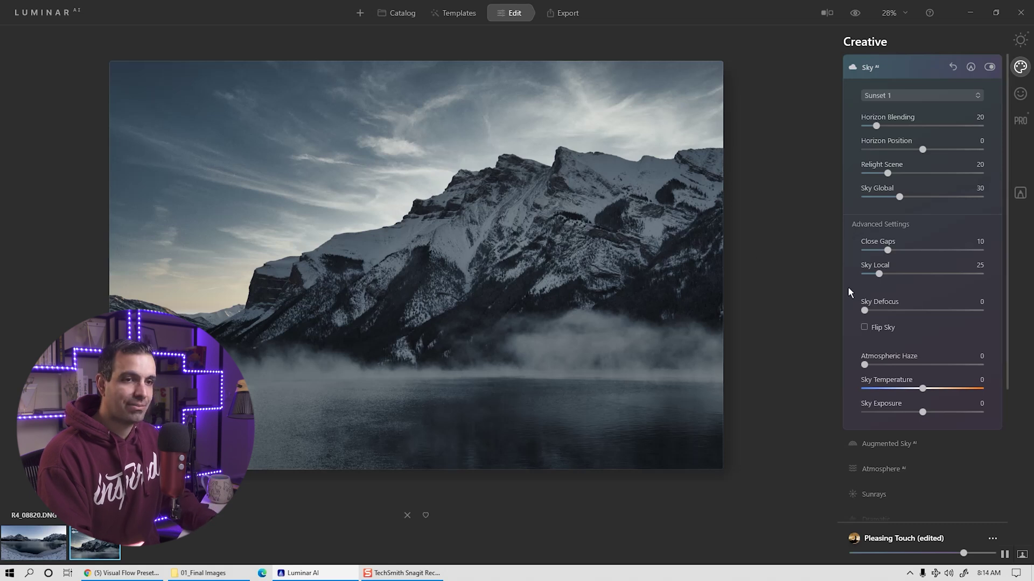
Step: Set Atmospheric Haze to 60 and check the sky along the ridge at 100% zoom
{"action": "left_click_drag", "start_coordinate": [871, 364], "coordinate": [897, 364]}
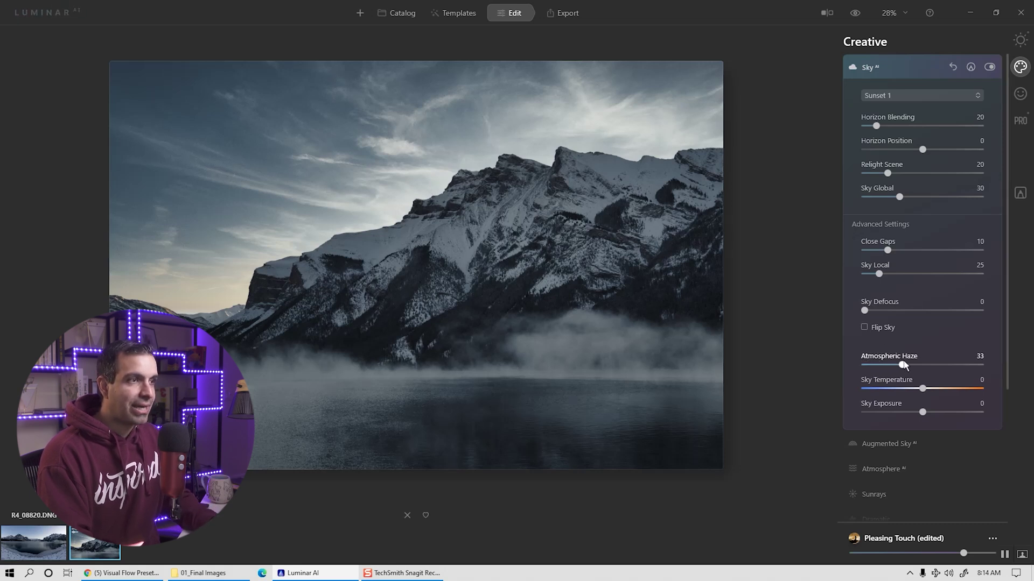
{"action": "mouse_move", "coordinate": [924, 364]}
{"action": "left_mouse_down"}
{"action": "mouse_move", "coordinate": [963, 365]}
{"action": "mouse_move", "coordinate": [865, 370]}
{"action": "mouse_move", "coordinate": [931, 370]}
{"action": "left_mouse_up"}
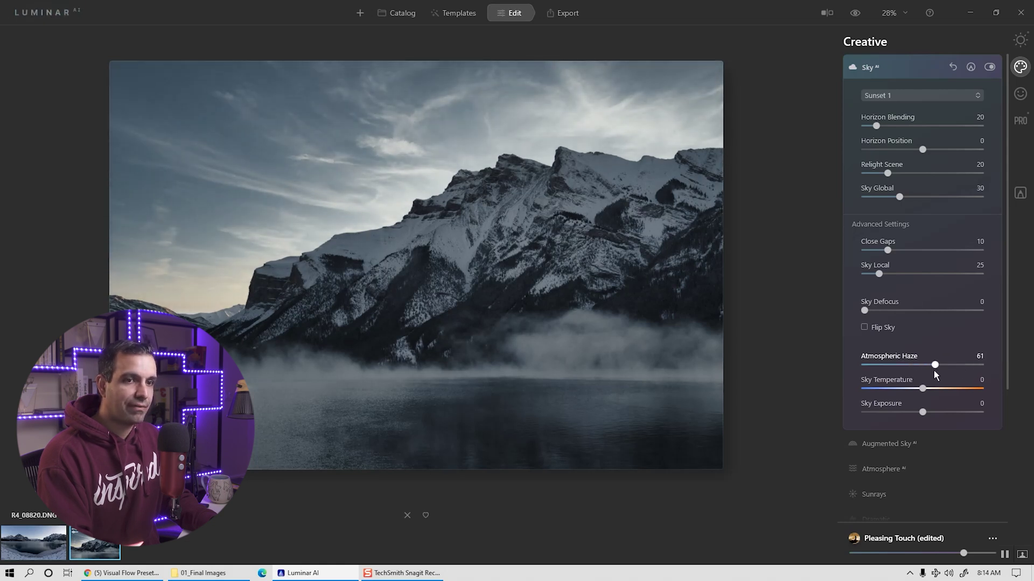
{"action": "left_click_drag", "start_coordinate": [934, 371], "coordinate": [933, 370]}
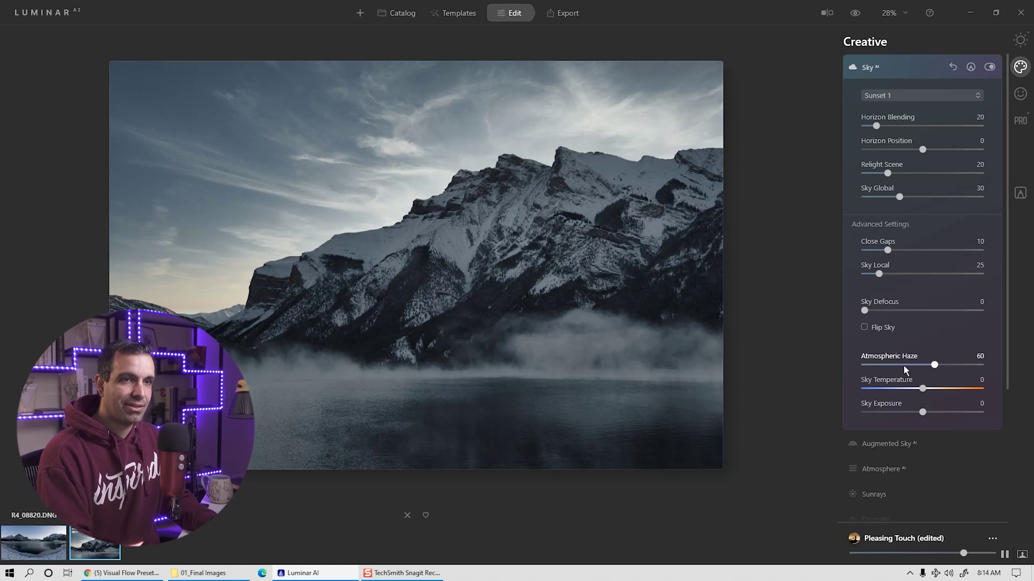
{"action": "left_click", "coordinate": [557, 148]}
{"action": "left_click_drag", "start_coordinate": [630, 138], "coordinate": [546, 184]}
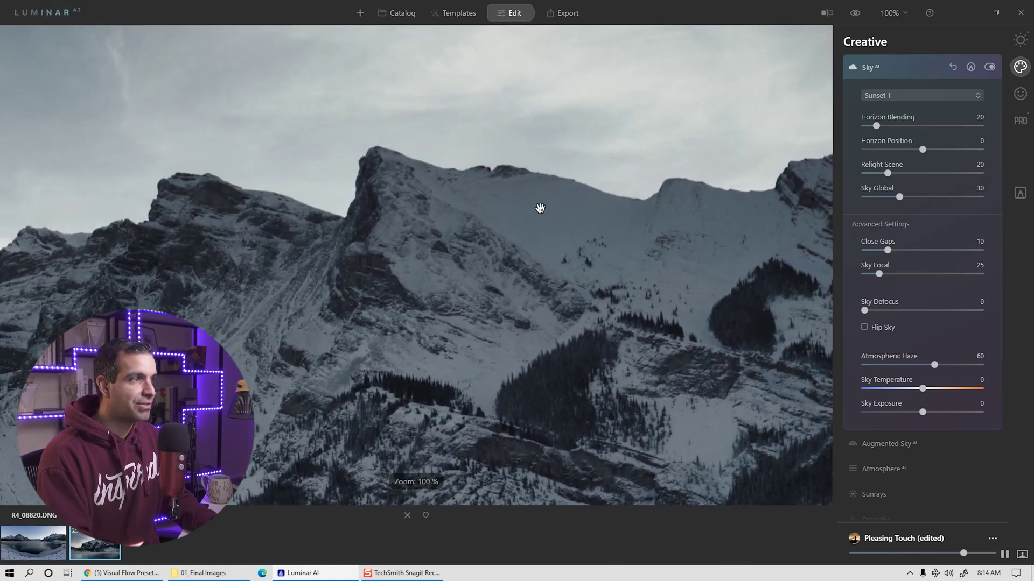
{"action": "left_click_drag", "start_coordinate": [426, 222], "coordinate": [492, 232]}
{"action": "left_click_drag", "start_coordinate": [341, 230], "coordinate": [454, 209]}
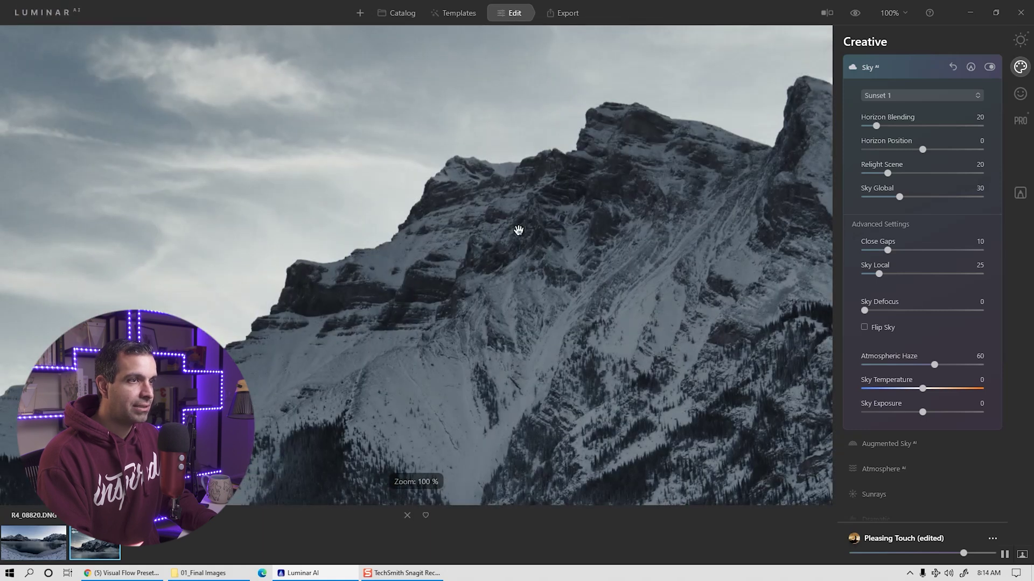
{"action": "left_click_drag", "start_coordinate": [715, 178], "coordinate": [616, 194]}
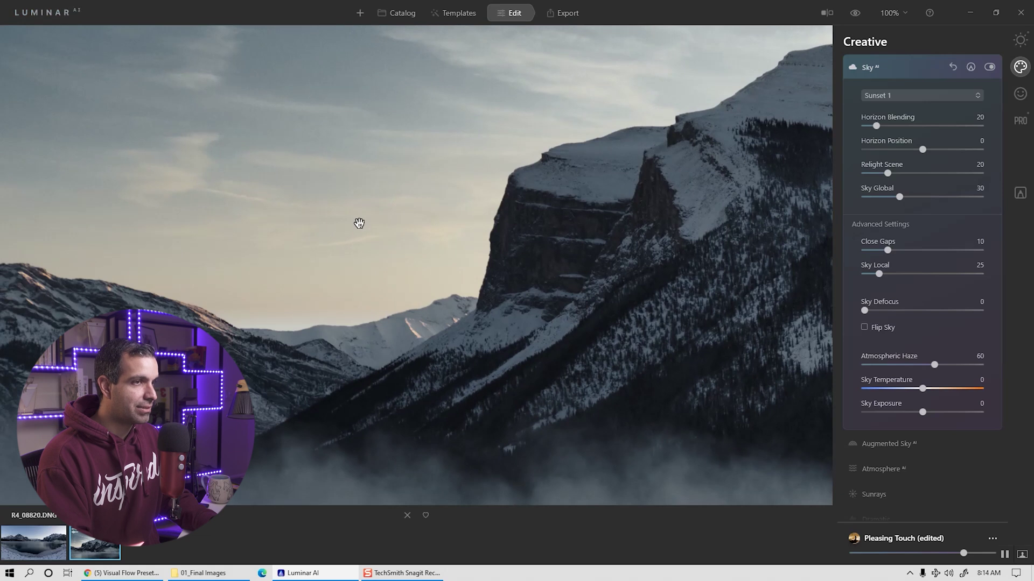
{"action": "left_click", "coordinate": [455, 218]}
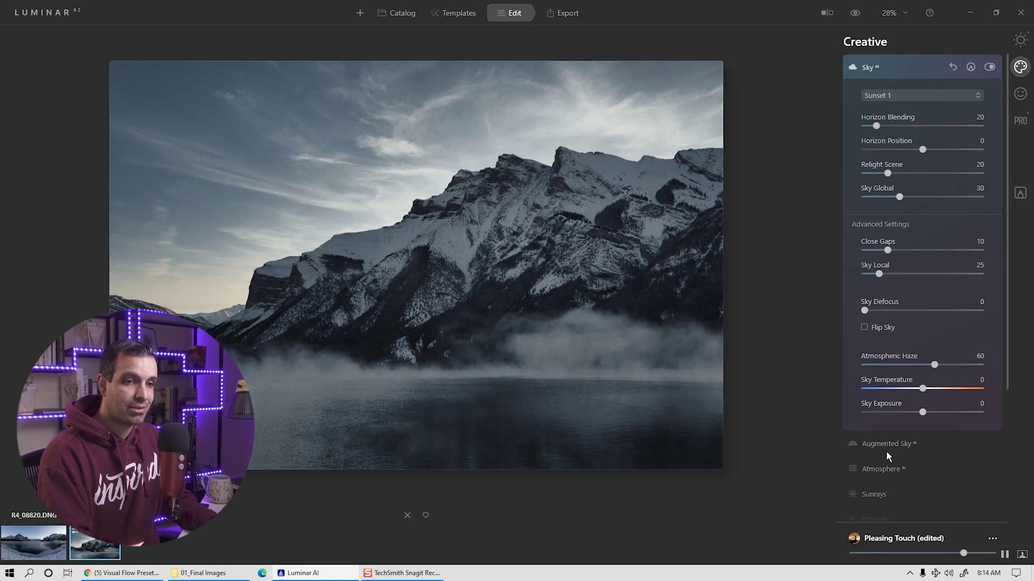
{"action": "left_click", "coordinate": [887, 469]}
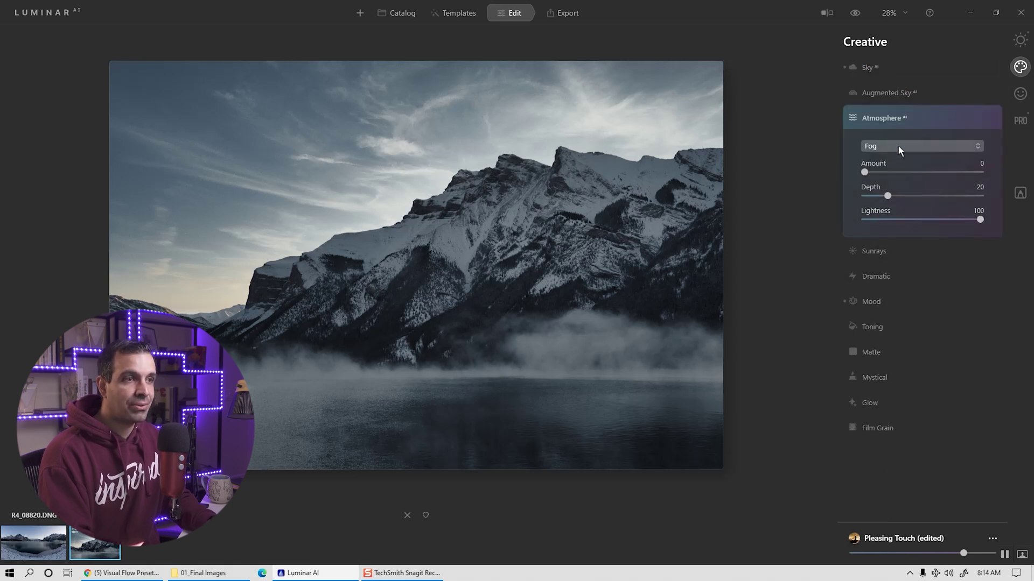
Step: Compare Fog, Layered Fog, Mist and Haze, keeping Layered Fog at Amount 46, Depth 40, Lightness 41
{"action": "left_click_drag", "start_coordinate": [864, 172], "coordinate": [930, 177]}
{"action": "left_click", "coordinate": [928, 150]}
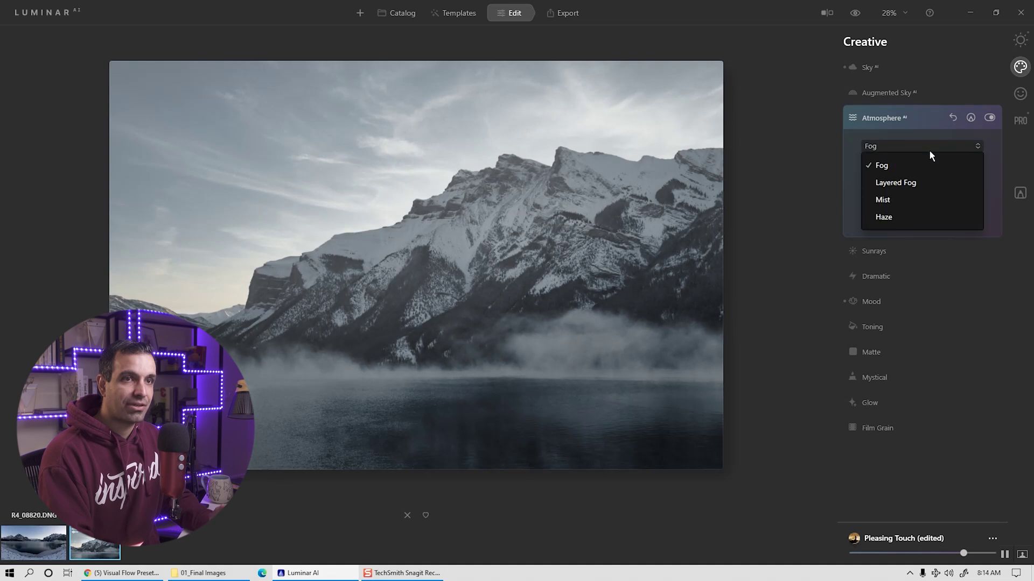
{"action": "left_click", "coordinate": [897, 183]}
{"action": "left_click", "coordinate": [898, 147]}
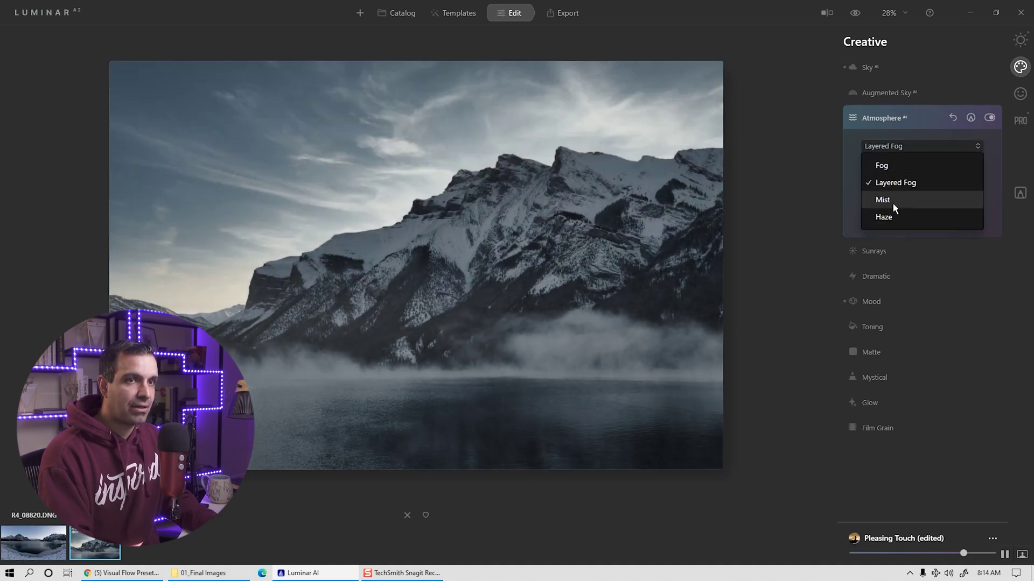
{"action": "left_click", "coordinate": [893, 201]}
{"action": "left_click", "coordinate": [909, 146]}
{"action": "left_click", "coordinate": [900, 216]}
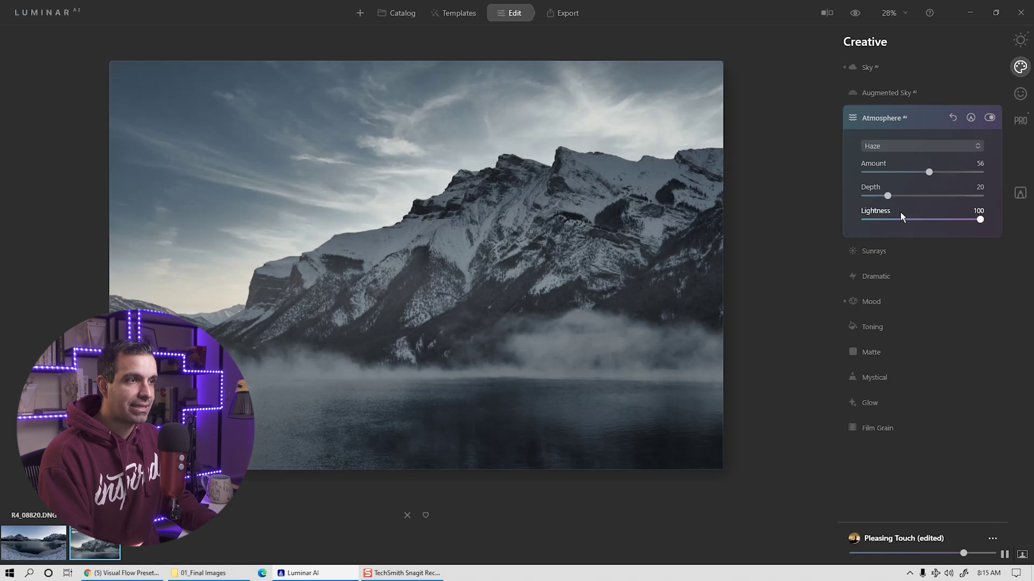
{"action": "left_click", "coordinate": [908, 145]}
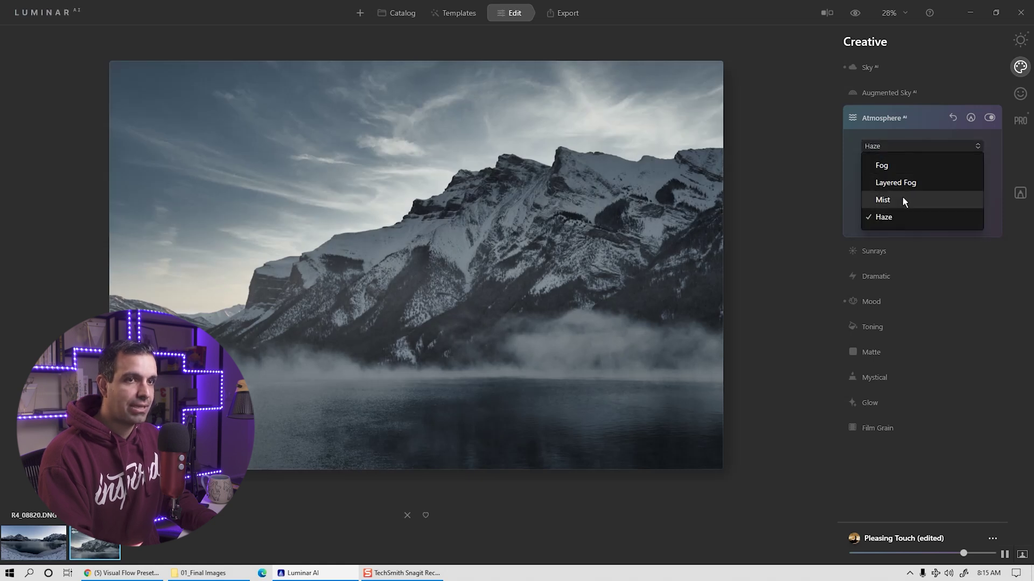
{"action": "left_click", "coordinate": [906, 182]}
{"action": "left_click_drag", "start_coordinate": [926, 173], "coordinate": [910, 200]}
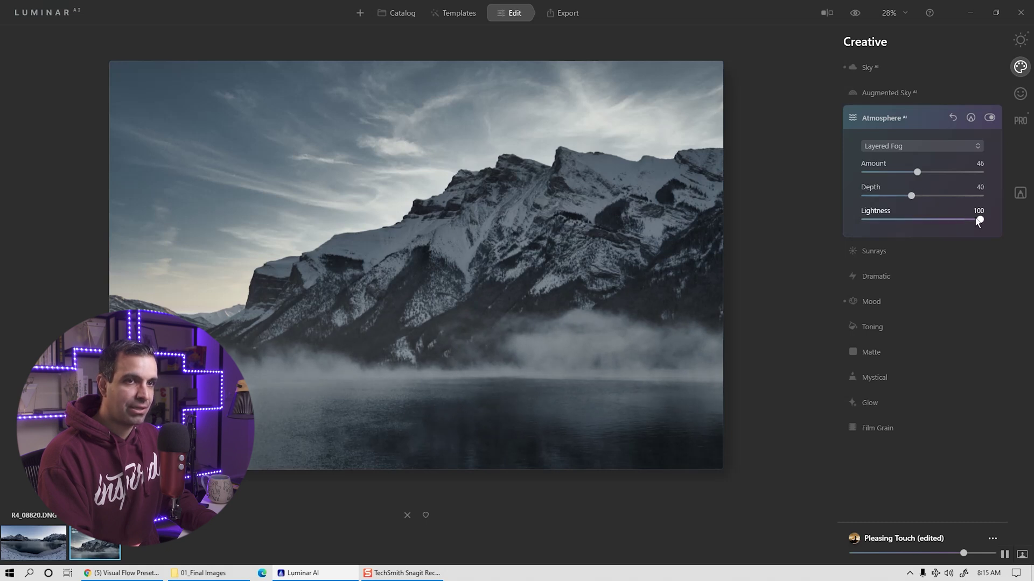
{"action": "left_click_drag", "start_coordinate": [981, 223], "coordinate": [914, 223]}
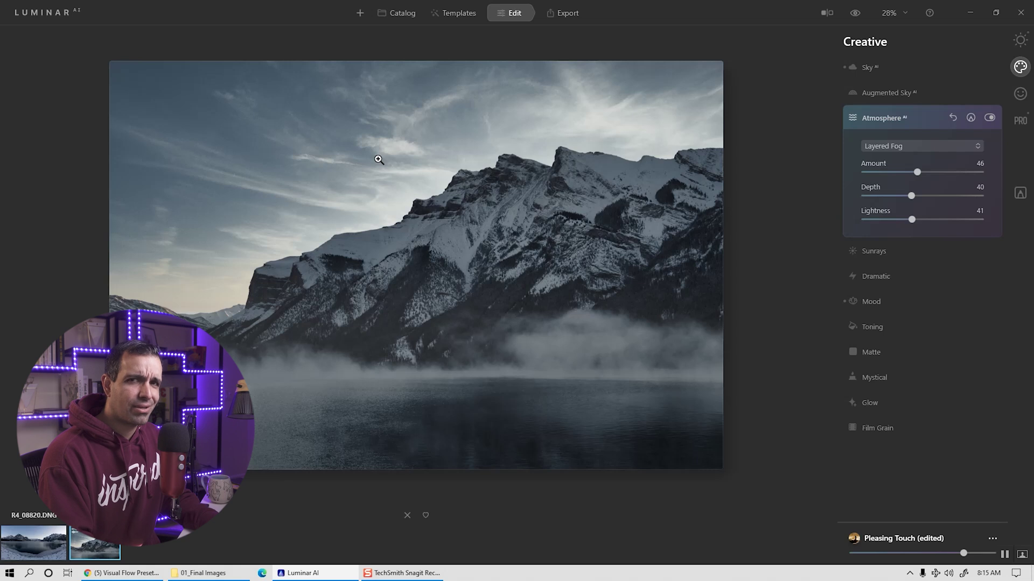
Step: In Augmented Sky, add a giraffe sky object, then replace it with a moon
{"action": "left_click", "coordinate": [912, 92]}
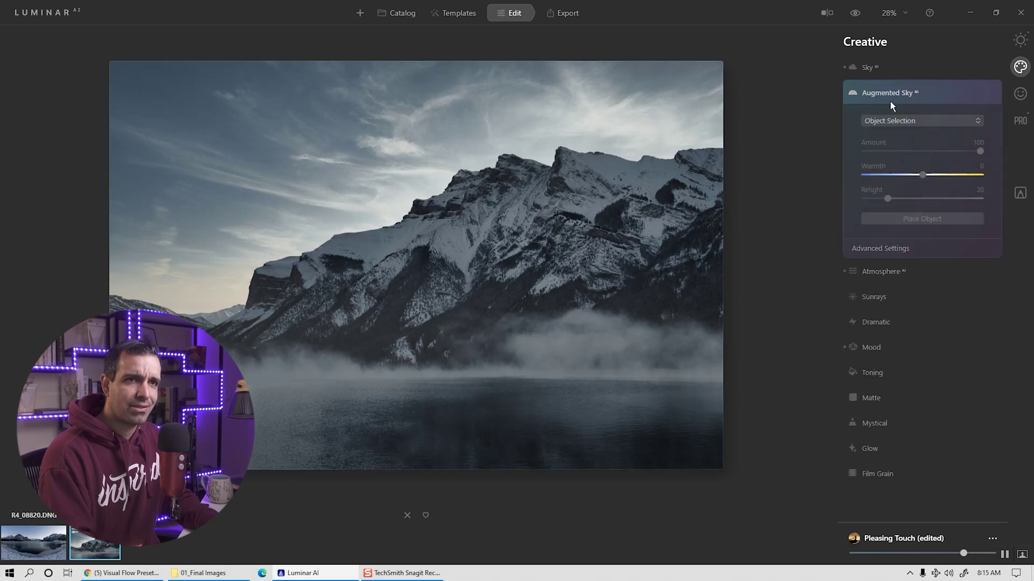
{"action": "left_click", "coordinate": [886, 121]}
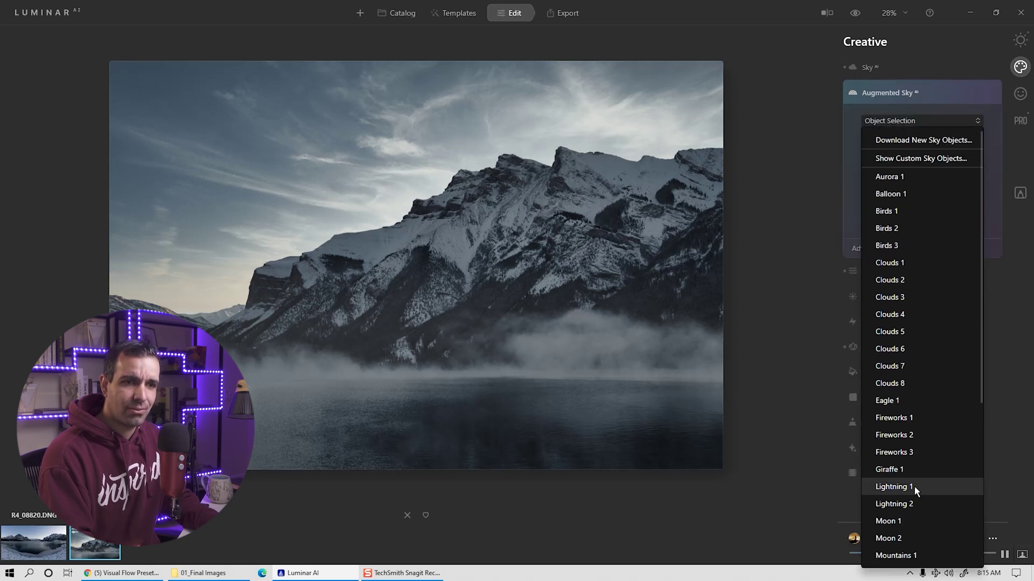
{"action": "left_click", "coordinate": [916, 470]}
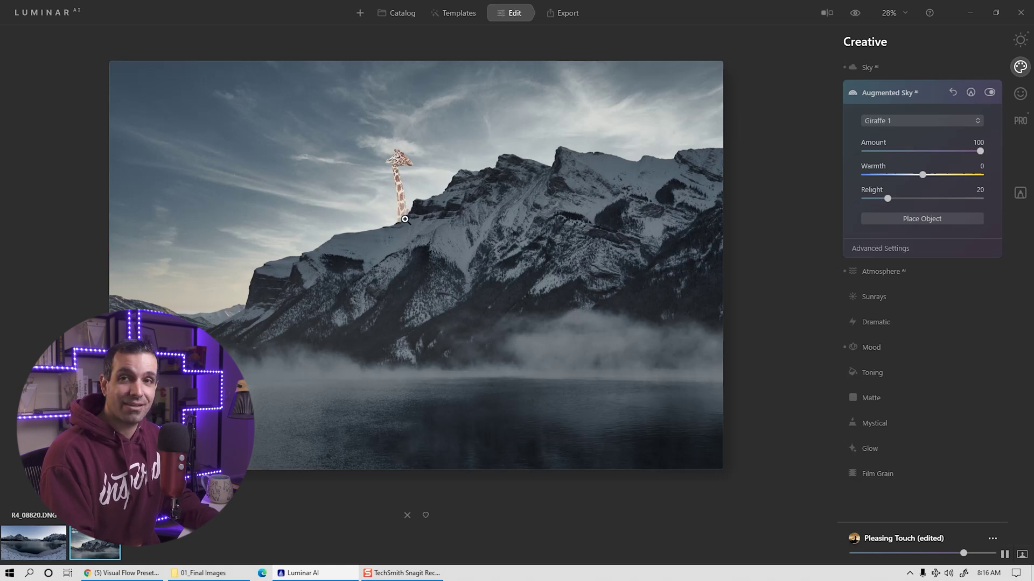
{"action": "left_click", "coordinate": [888, 120]}
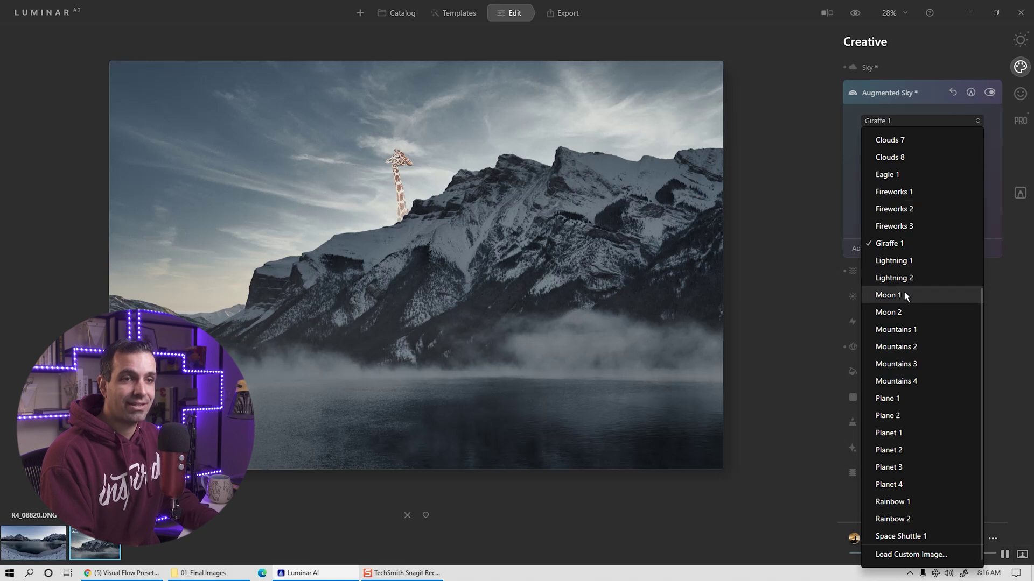
{"action": "left_click", "coordinate": [903, 294]}
Step: Keep Moon 1, drag it down and left, then switch Augmented Sky off
{"action": "left_click", "coordinate": [899, 121]}
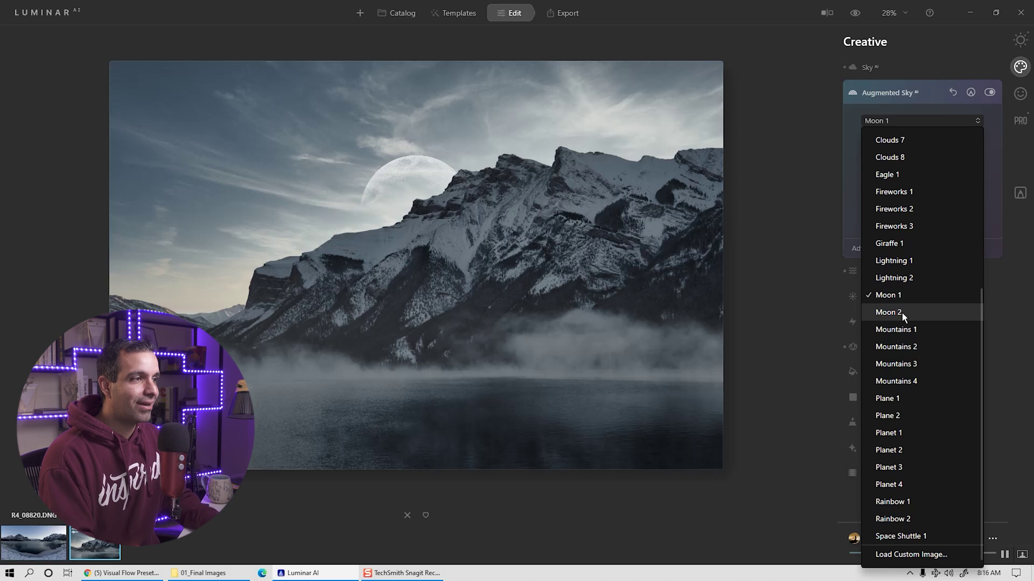
{"action": "left_click", "coordinate": [405, 183]}
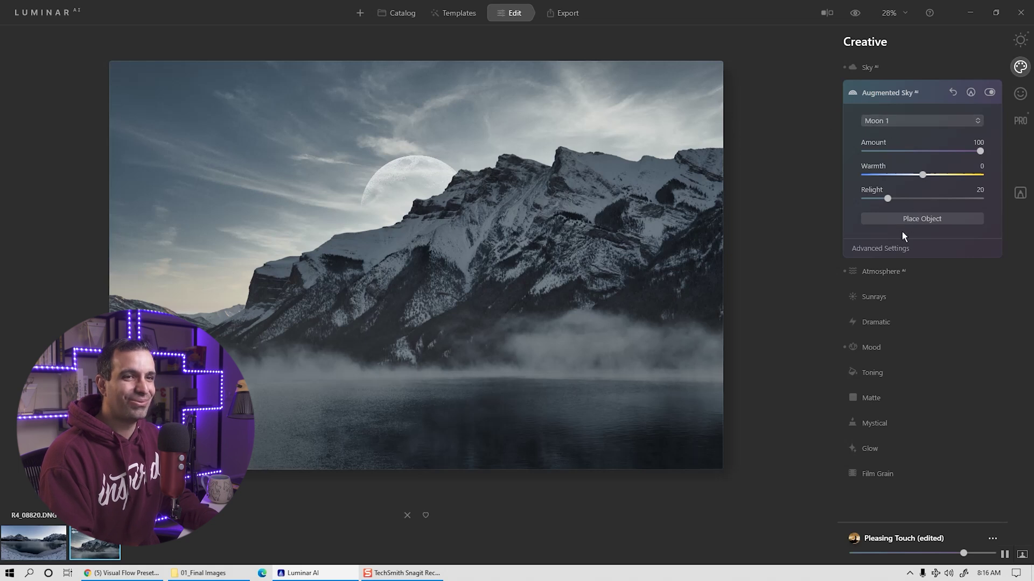
{"action": "left_click_drag", "start_coordinate": [427, 184], "coordinate": [364, 216]}
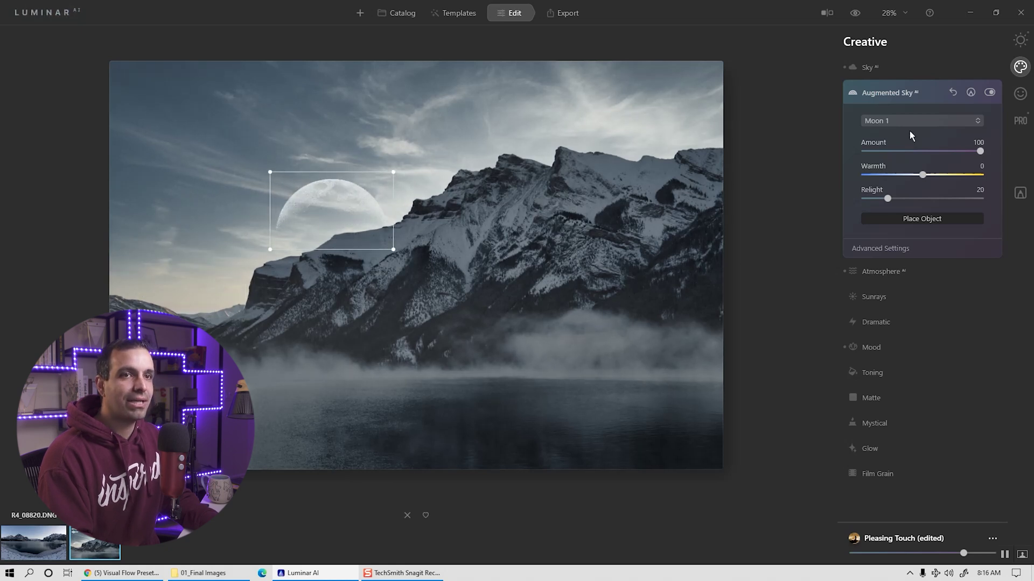
{"action": "left_click", "coordinate": [986, 94]}
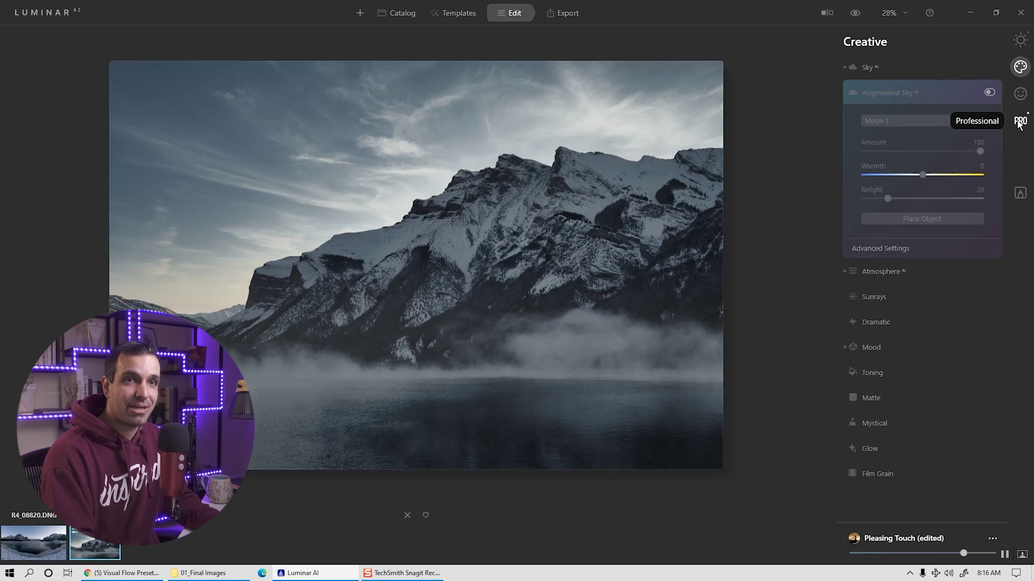
Step: In Essentials Light Curves, remove extra points, lower the white point and steepen into an S-curve
{"action": "left_click", "coordinate": [1020, 41]}
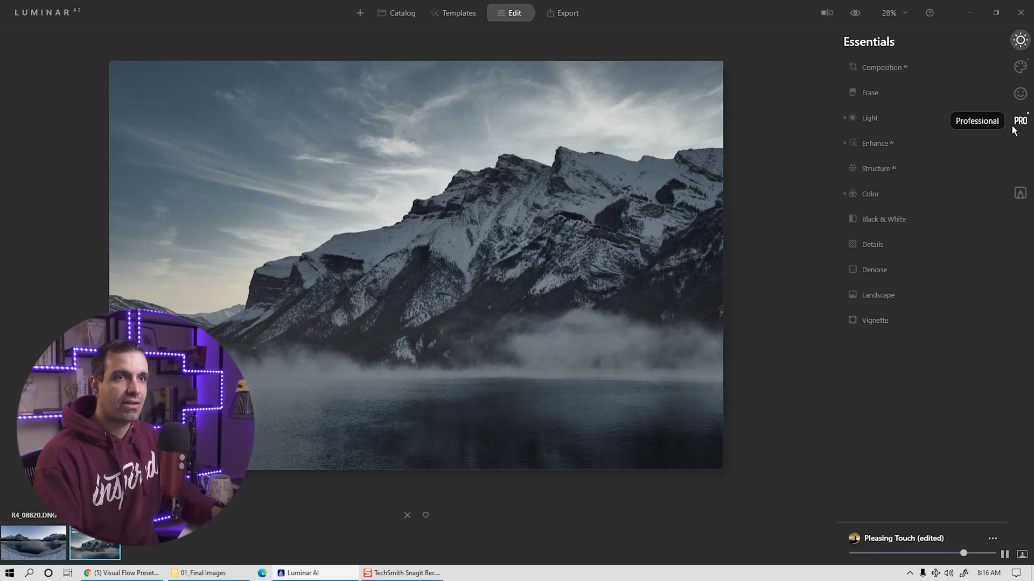
{"action": "left_click", "coordinate": [892, 120]}
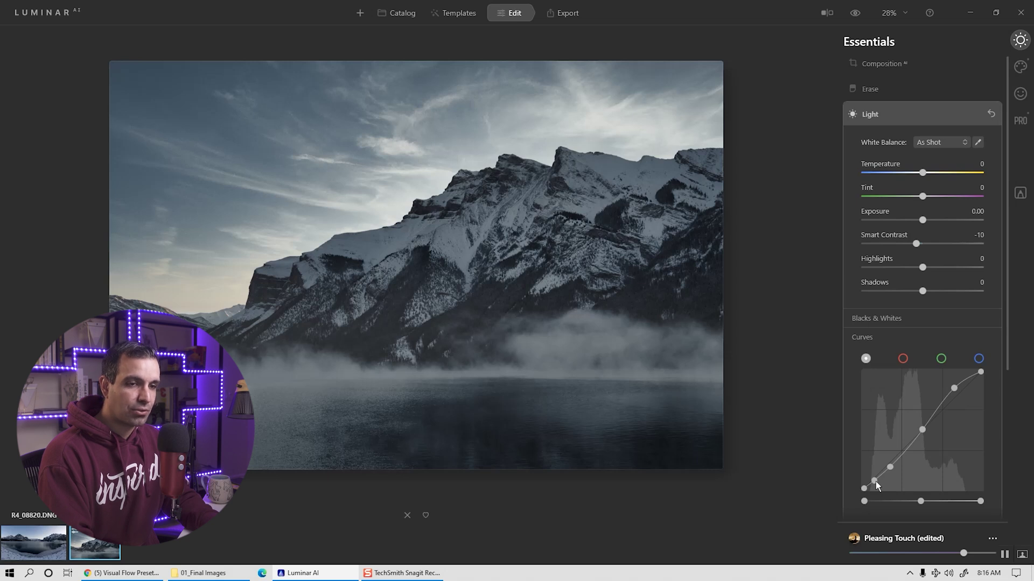
{"action": "mouse_move", "coordinate": [874, 481]}
{"action": "left_mouse_down"}
{"action": "mouse_move", "coordinate": [868, 496]}
{"action": "mouse_move", "coordinate": [859, 484]}
{"action": "mouse_move", "coordinate": [887, 462]}
{"action": "mouse_move", "coordinate": [894, 469]}
{"action": "left_mouse_up"}
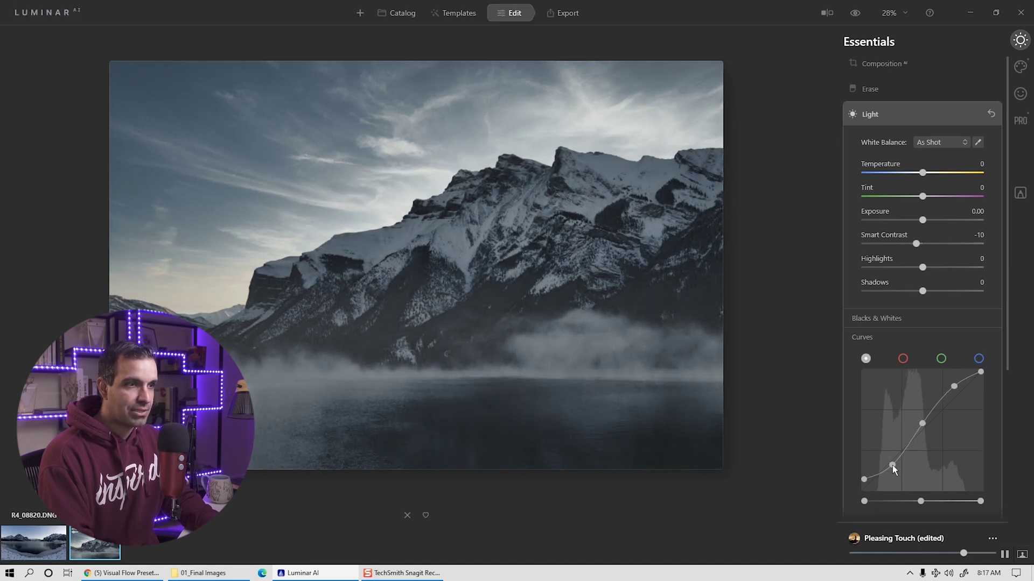
{"action": "left_click_drag", "start_coordinate": [981, 372], "coordinate": [992, 401]}
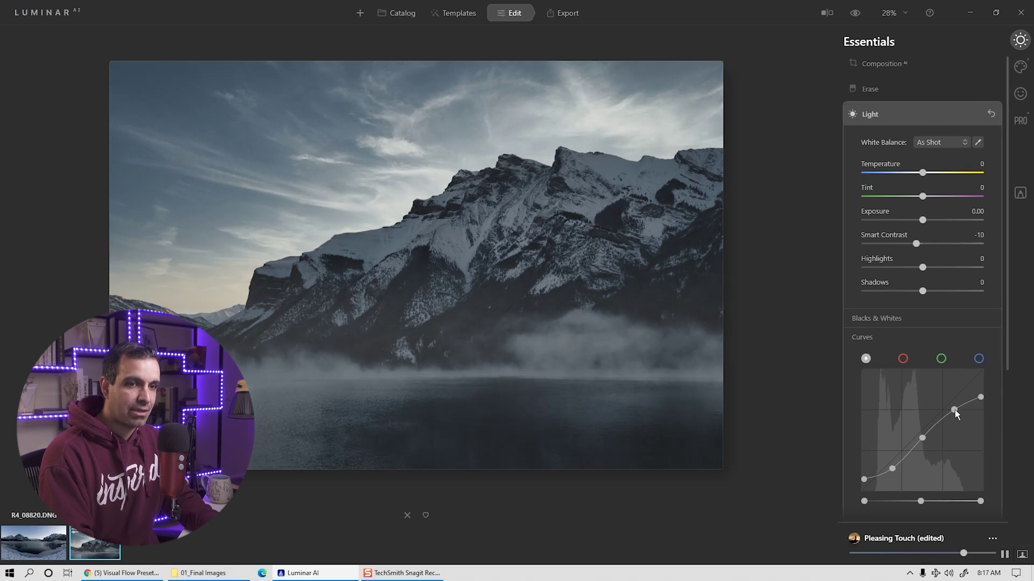
{"action": "left_click_drag", "start_coordinate": [955, 412], "coordinate": [949, 409]}
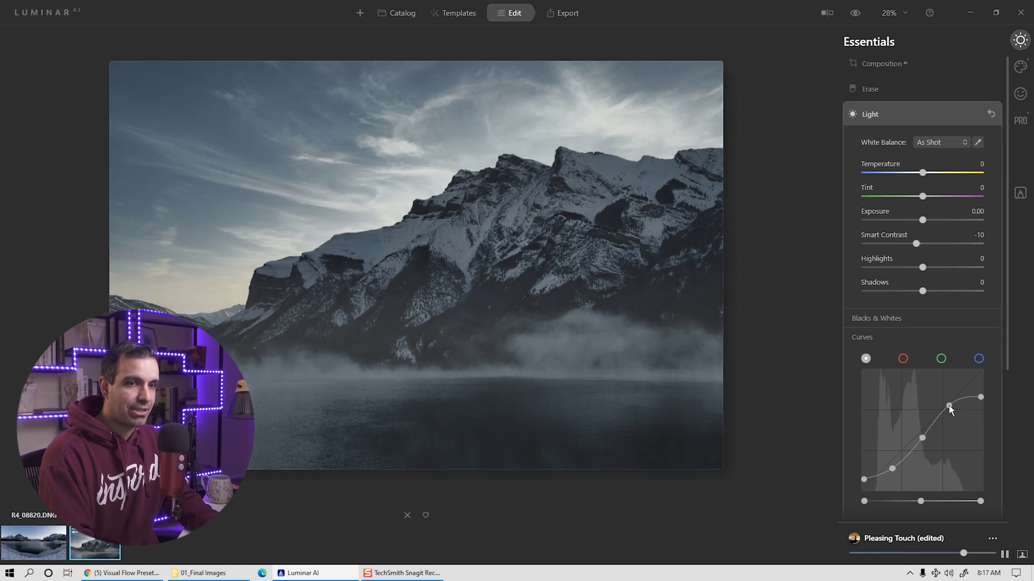
{"action": "double_click", "coordinate": [922, 438]}
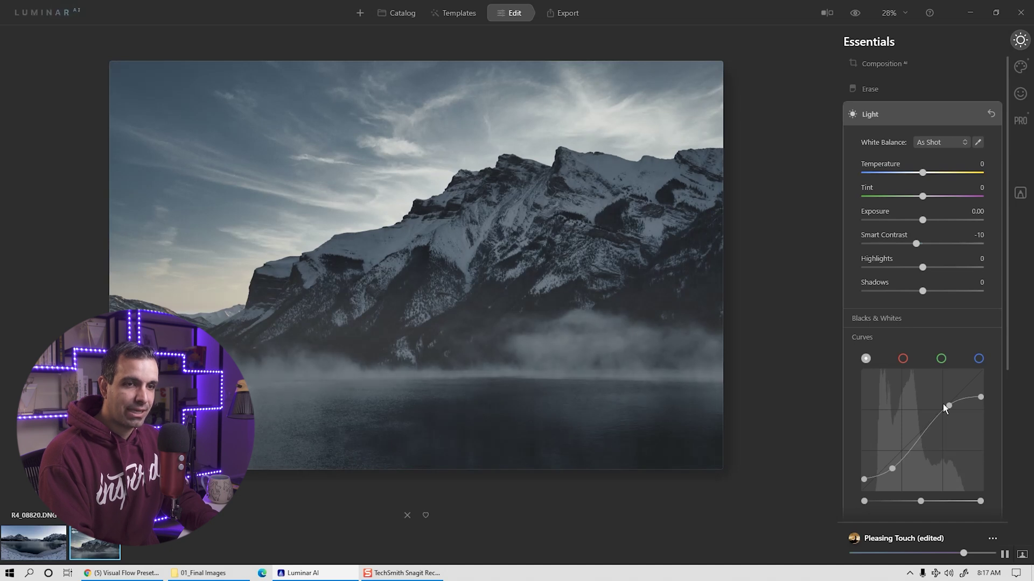
{"action": "mouse_move", "coordinate": [944, 406]}
{"action": "left_mouse_down"}
{"action": "mouse_move", "coordinate": [924, 414]}
{"action": "mouse_move", "coordinate": [933, 422]}
{"action": "left_mouse_up"}
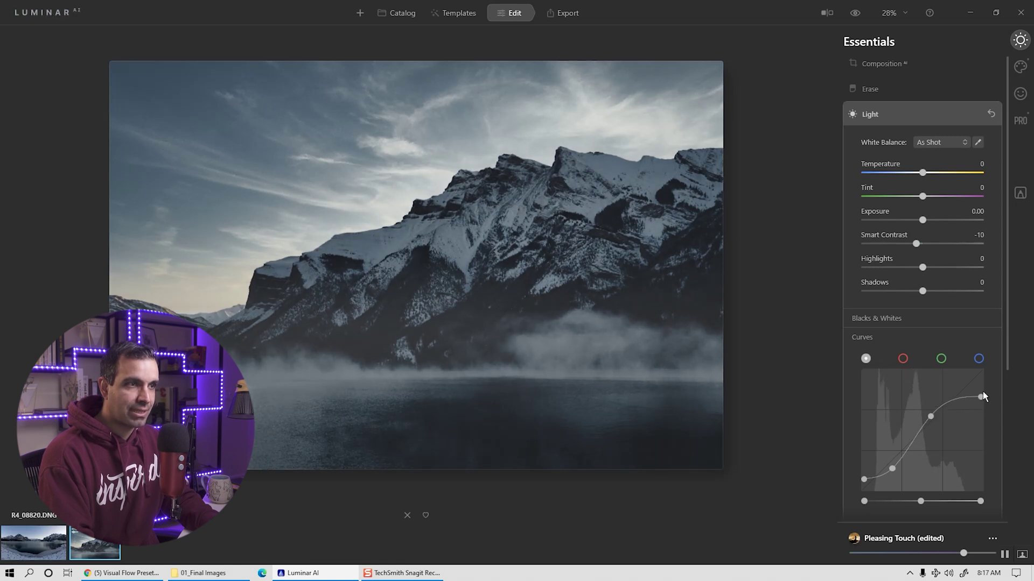
Step: Raise the white point, deepen the black point, and shift the curve's midtone slider
{"action": "left_click_drag", "start_coordinate": [980, 397], "coordinate": [980, 387]}
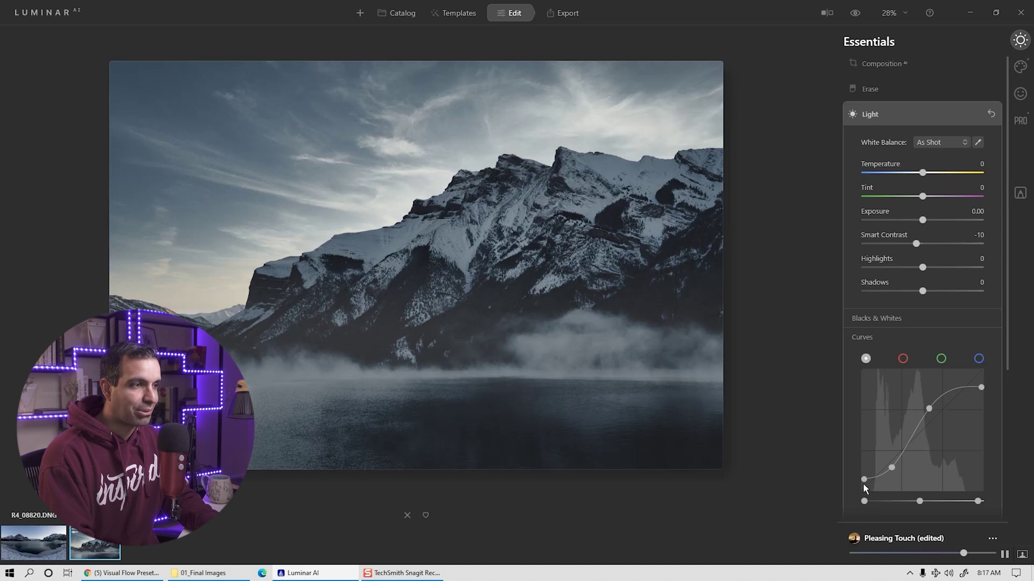
{"action": "left_click_drag", "start_coordinate": [930, 412], "coordinate": [934, 415]}
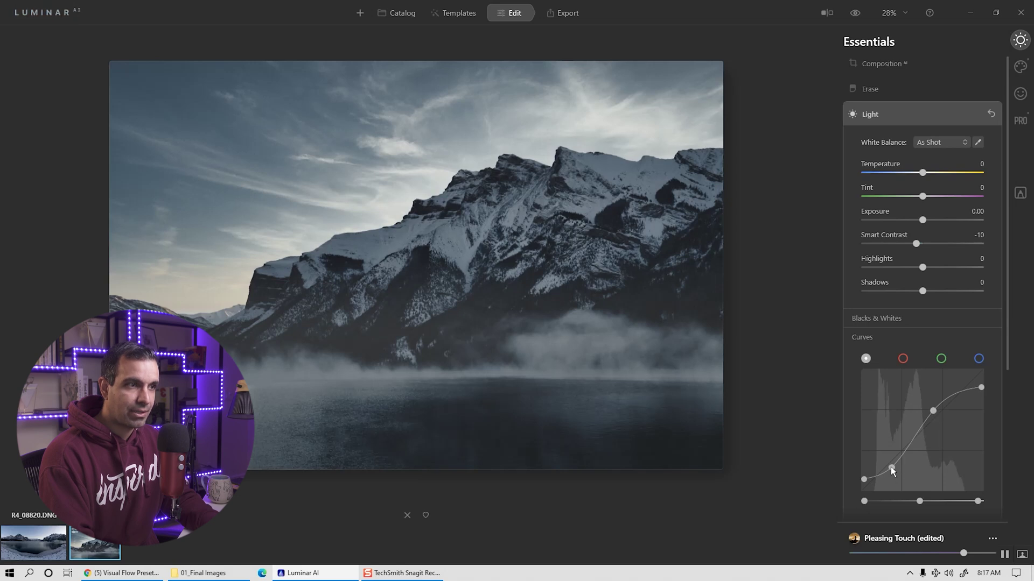
{"action": "left_click_drag", "start_coordinate": [891, 468], "coordinate": [857, 490]}
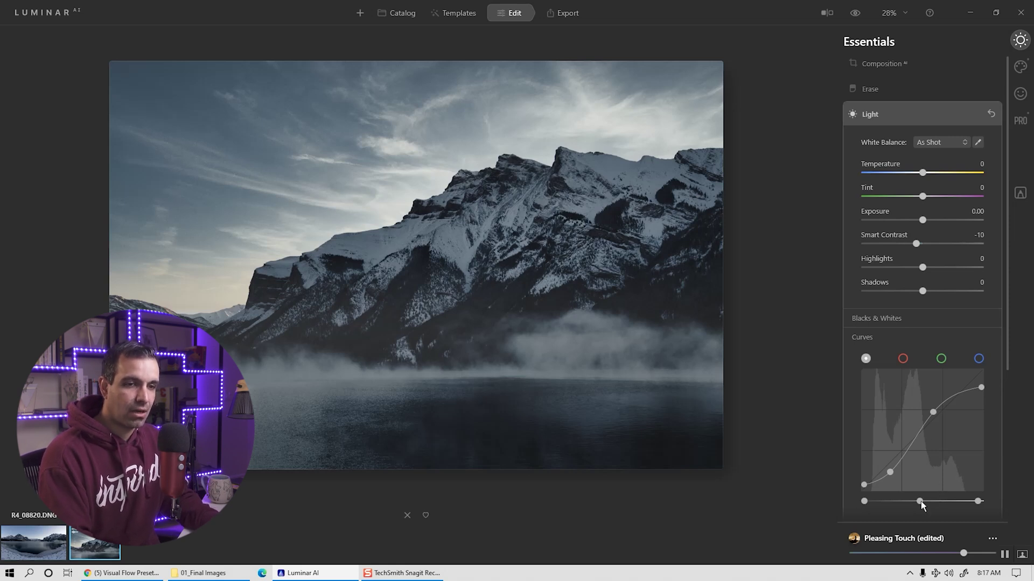
{"action": "mouse_move", "coordinate": [922, 505]}
{"action": "left_mouse_down"}
{"action": "mouse_move", "coordinate": [940, 508]}
{"action": "mouse_move", "coordinate": [902, 510]}
{"action": "left_mouse_up"}
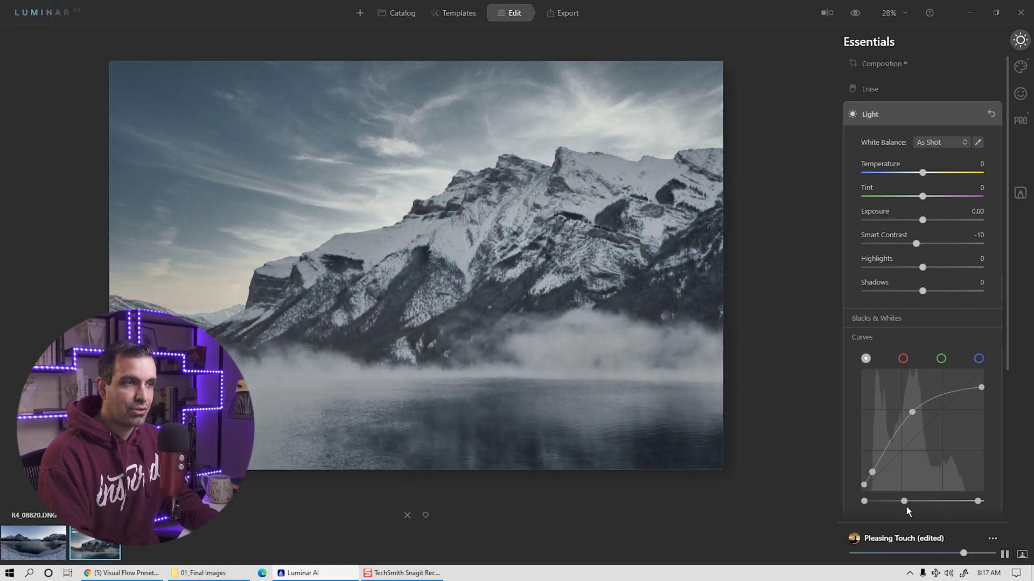
{"action": "left_click_drag", "start_coordinate": [906, 507], "coordinate": [925, 501]}
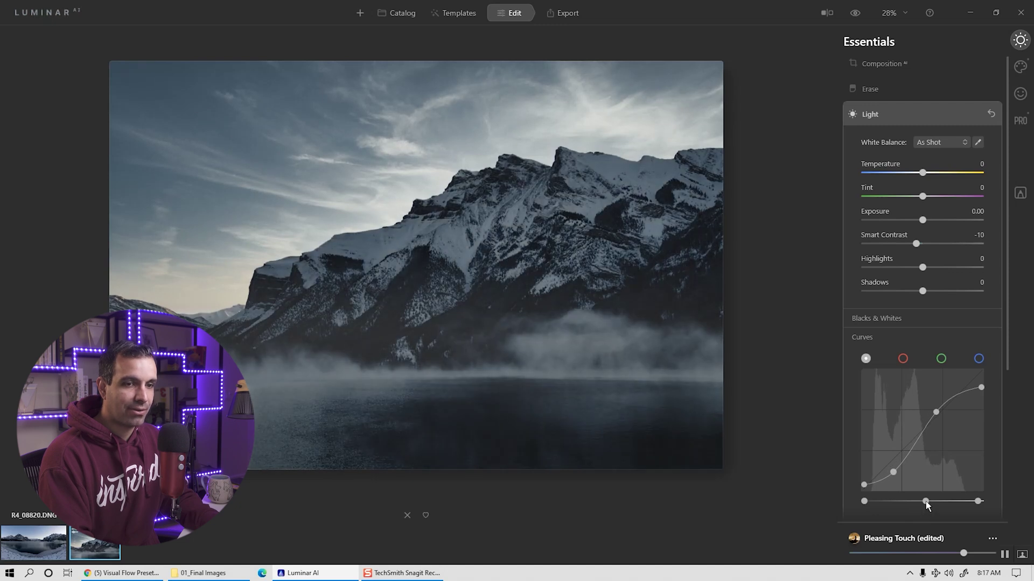
{"action": "left_click_drag", "start_coordinate": [926, 502], "coordinate": [916, 502]}
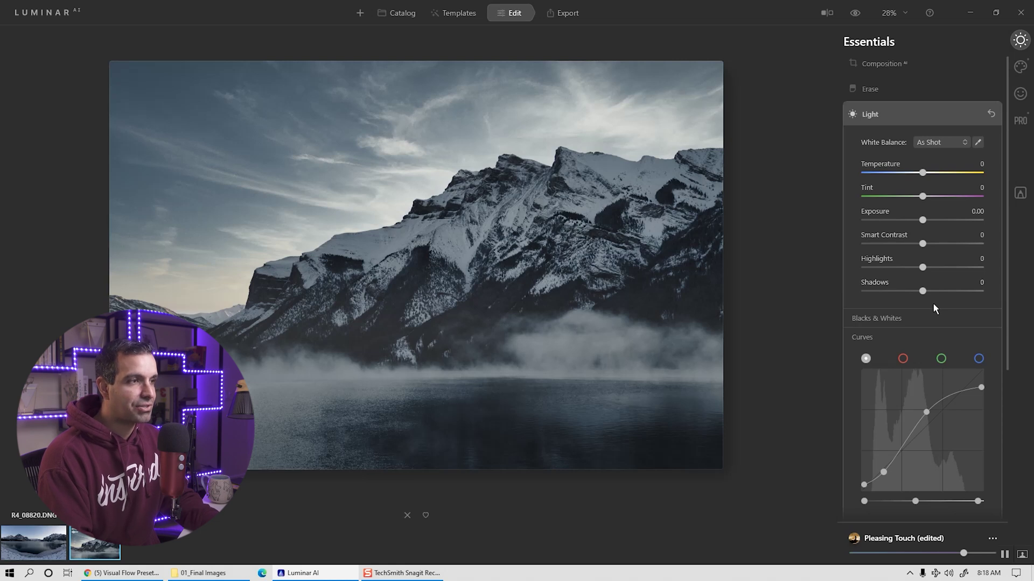
Step: Warm the white balance to Temperature 18 and Tint 20, and show the Professional tools
{"action": "scroll", "coordinate": [929, 307], "scroll_direction": "down", "scroll_amount": 5}
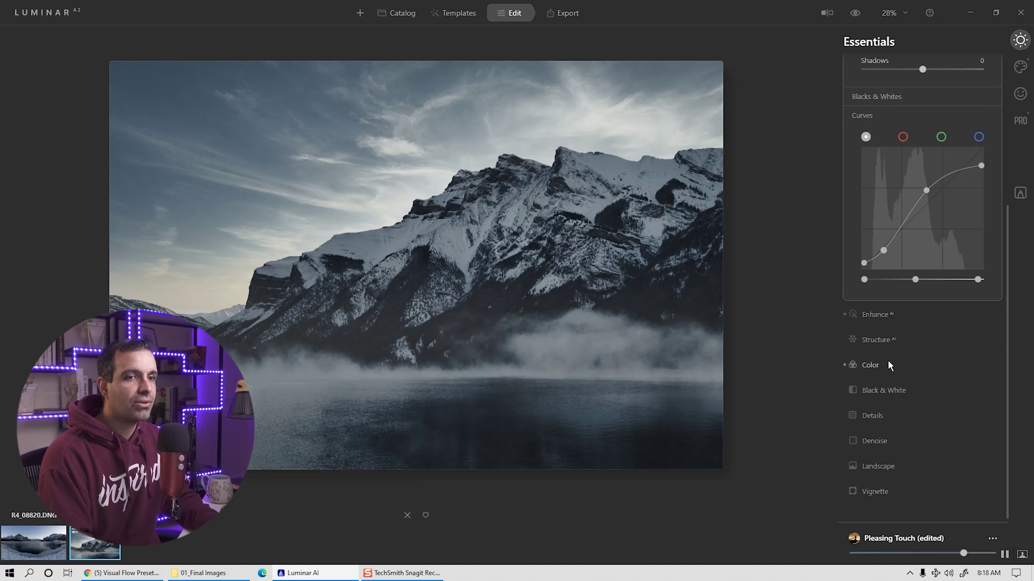
{"action": "scroll", "coordinate": [952, 317], "scroll_direction": "up", "scroll_amount": 5}
{"action": "mouse_move", "coordinate": [922, 177]}
{"action": "left_mouse_down"}
{"action": "mouse_move", "coordinate": [937, 182]}
{"action": "mouse_move", "coordinate": [927, 201]}
{"action": "mouse_move", "coordinate": [936, 206]}
{"action": "mouse_move", "coordinate": [932, 184]}
{"action": "left_mouse_up"}
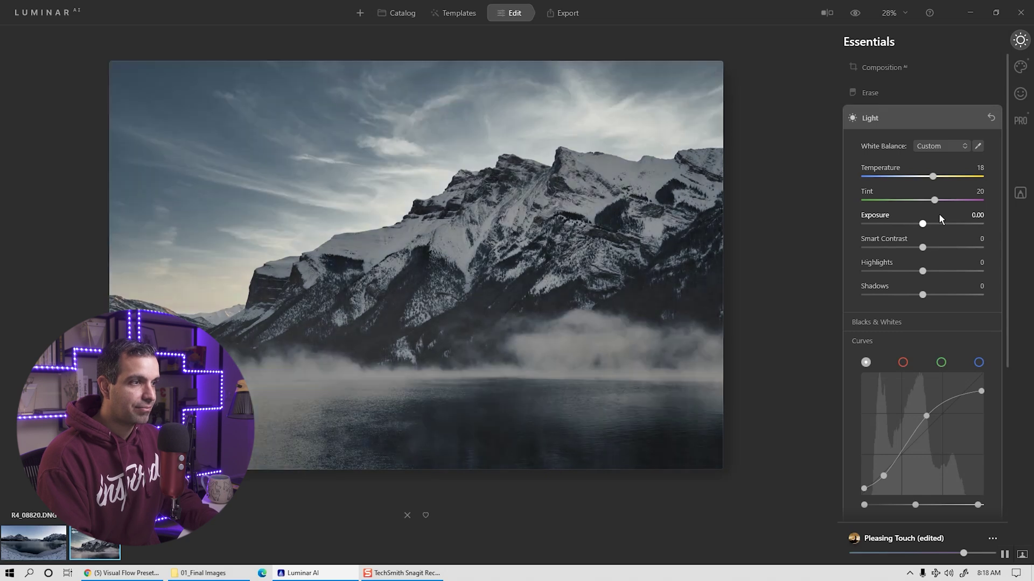
{"action": "left_click", "coordinate": [1022, 125]}
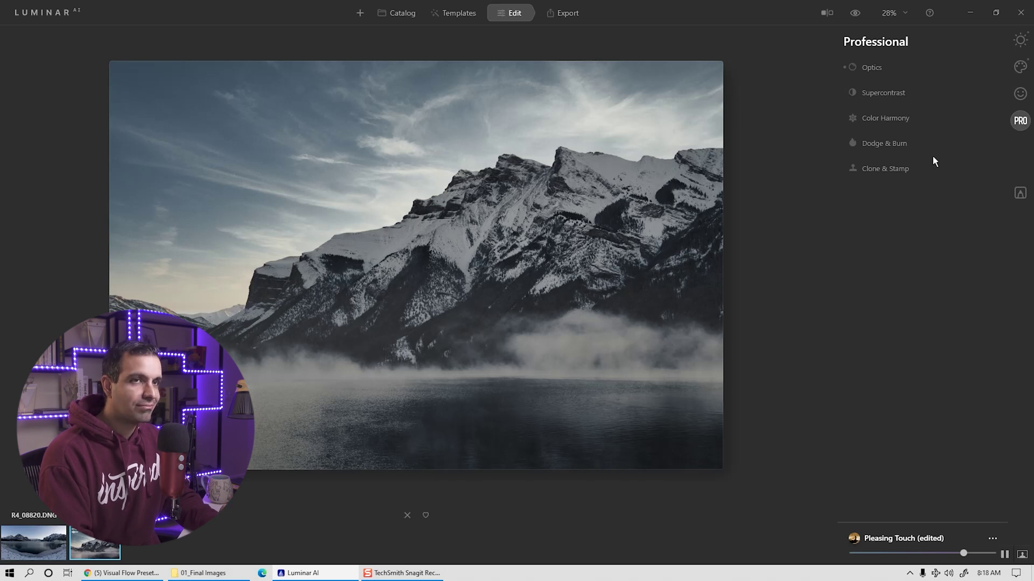
Step: Set Supercontrast to Highlights Contrast 59, Midtones Contrast 35 and Shadows Contrast 19
{"action": "left_click", "coordinate": [890, 94]}
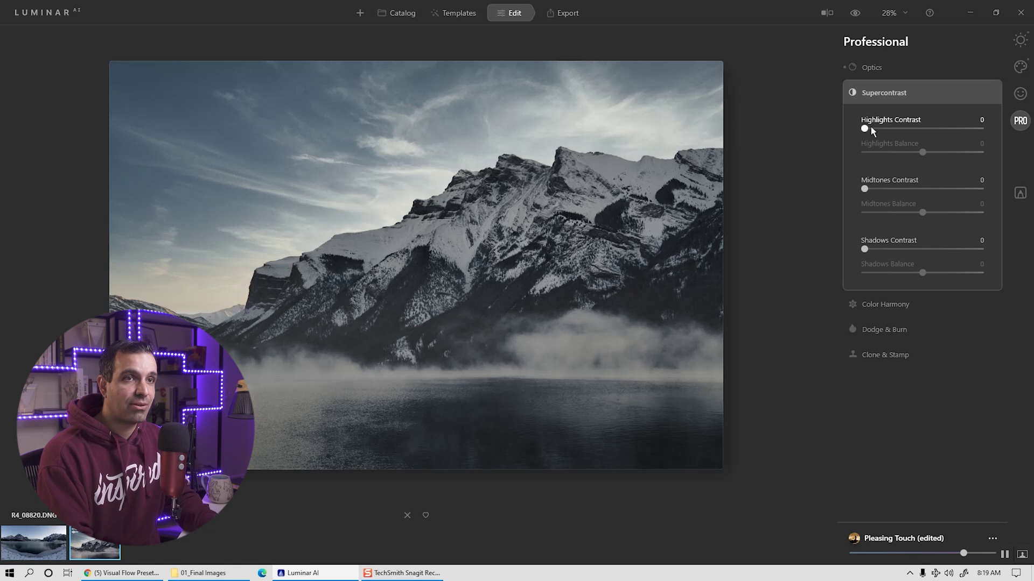
{"action": "left_click_drag", "start_coordinate": [868, 130], "coordinate": [913, 158]}
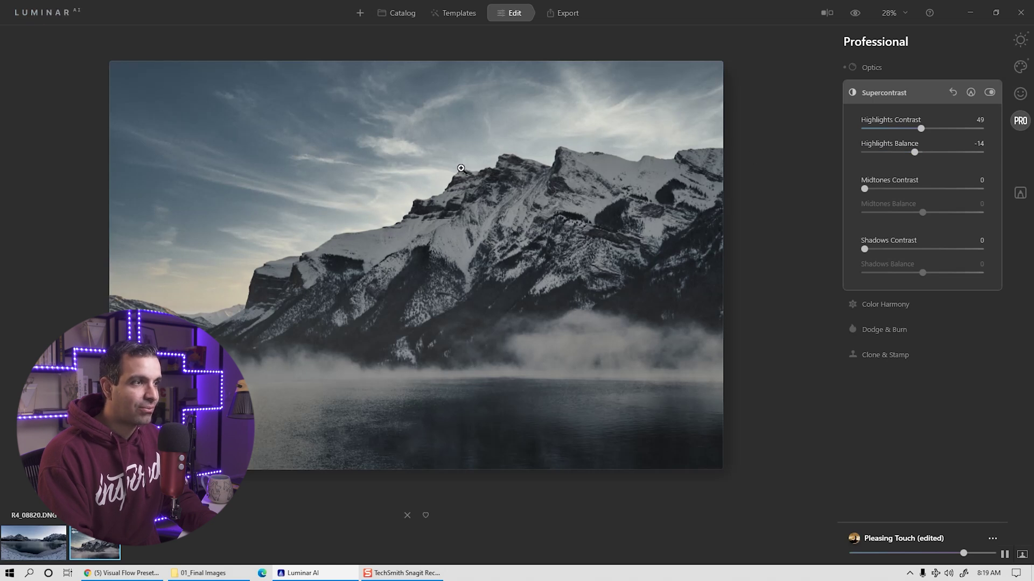
{"action": "mouse_move", "coordinate": [923, 129]}
{"action": "left_mouse_down"}
{"action": "mouse_move", "coordinate": [883, 129]}
{"action": "mouse_move", "coordinate": [947, 139]}
{"action": "mouse_move", "coordinate": [884, 137]}
{"action": "mouse_move", "coordinate": [936, 140]}
{"action": "left_mouse_up"}
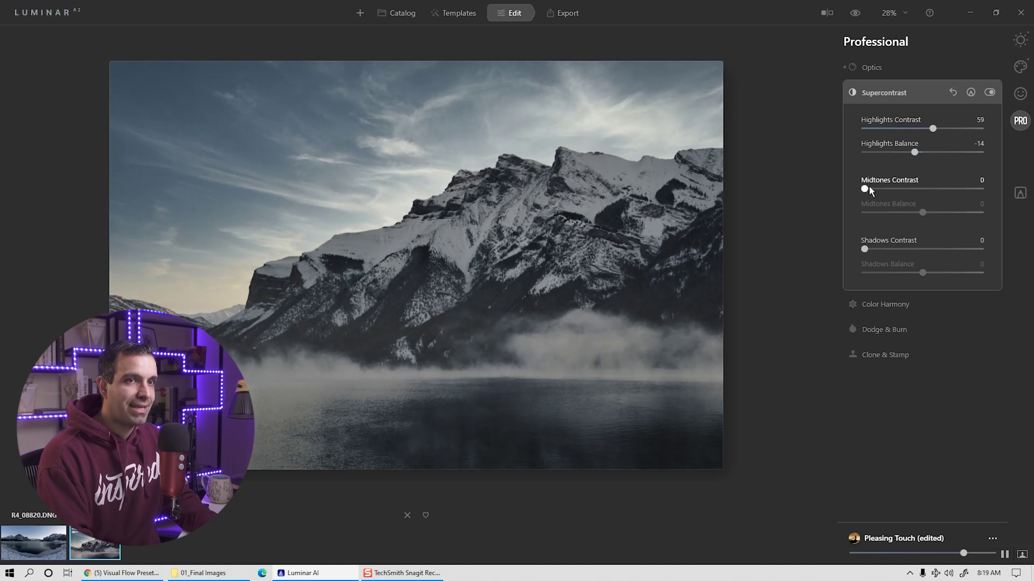
{"action": "left_click_drag", "start_coordinate": [876, 188], "coordinate": [905, 189]}
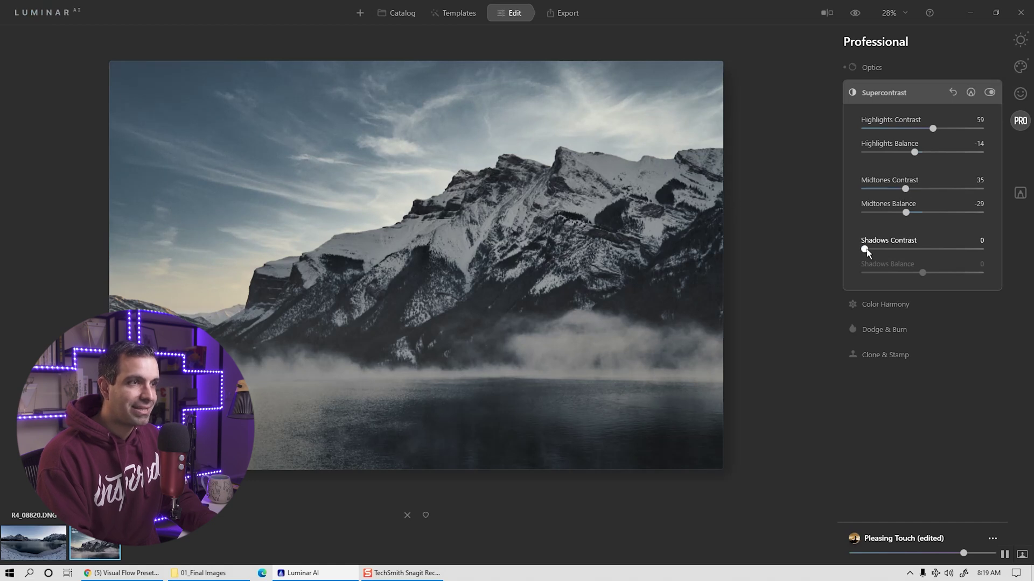
{"action": "left_click_drag", "start_coordinate": [865, 249], "coordinate": [886, 255]}
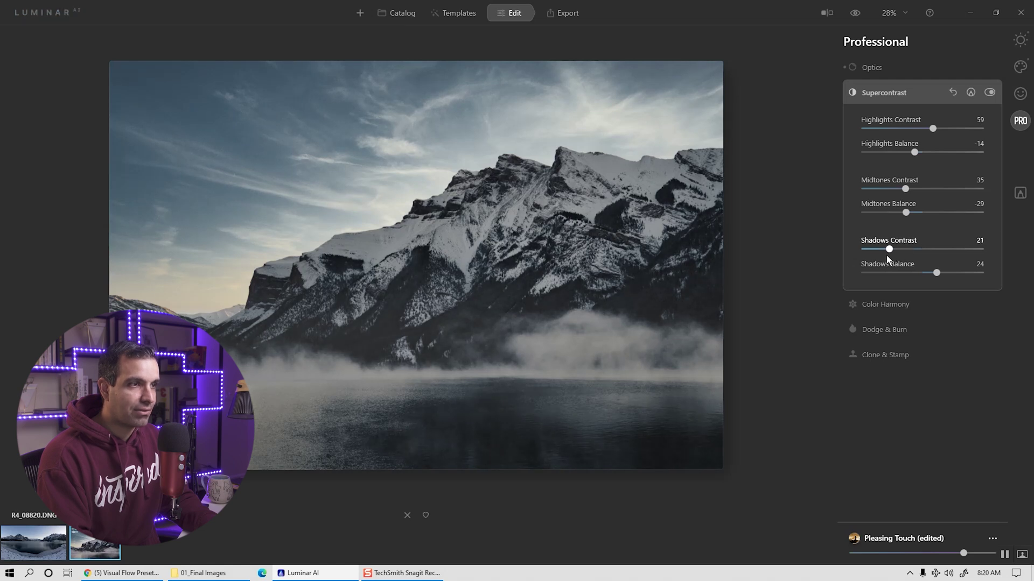
Step: Toggle Supercontrast off and on to compare, then return to Essentials
{"action": "left_click", "coordinate": [989, 93]}
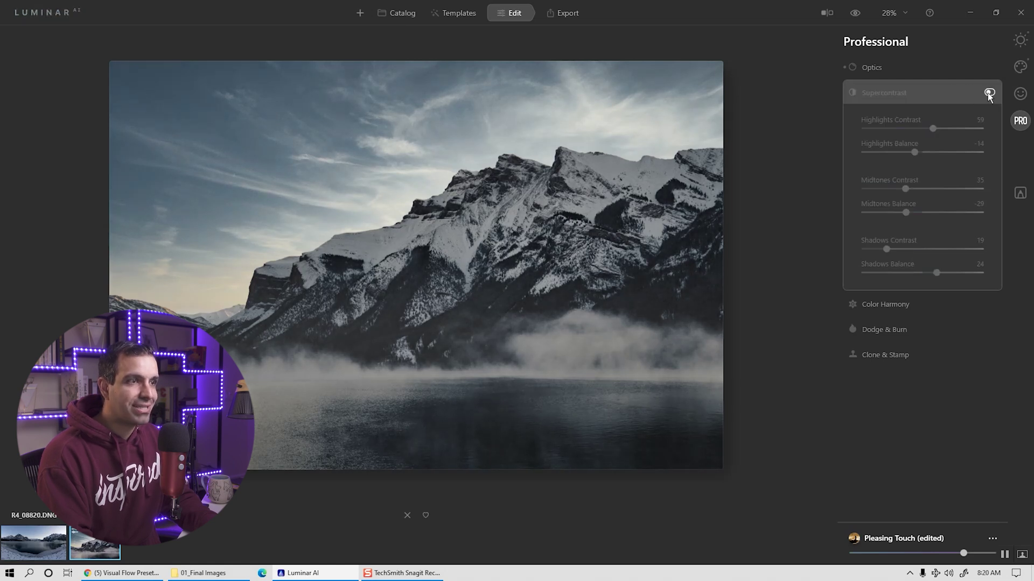
{"action": "left_click", "coordinate": [988, 92]}
{"action": "left_click", "coordinate": [988, 92]}
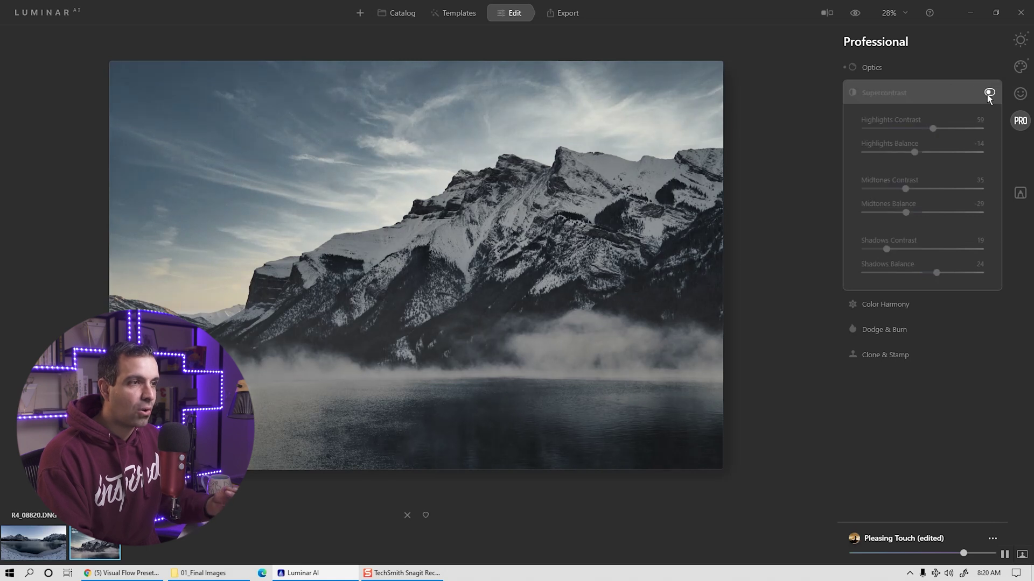
{"action": "left_click", "coordinate": [988, 93]}
{"action": "left_click", "coordinate": [987, 94]}
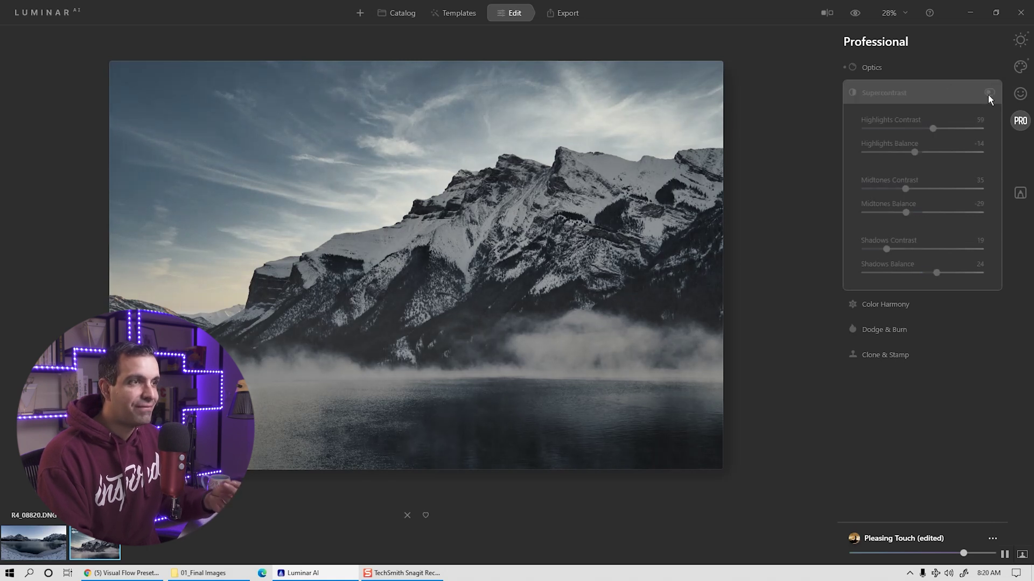
{"action": "left_click", "coordinate": [988, 93]}
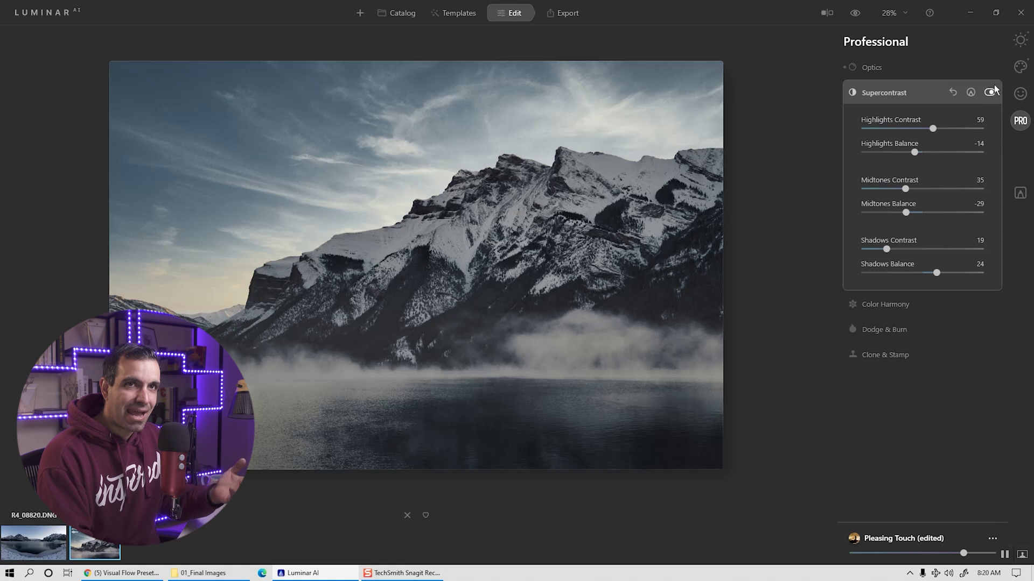
{"action": "left_click", "coordinate": [1020, 40]}
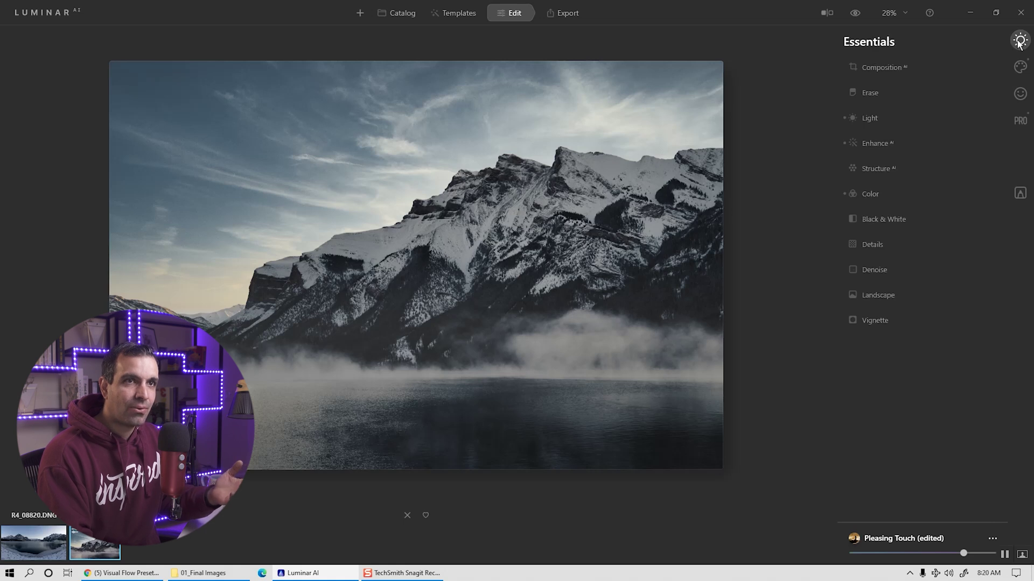
{"action": "left_click", "coordinate": [867, 120]}
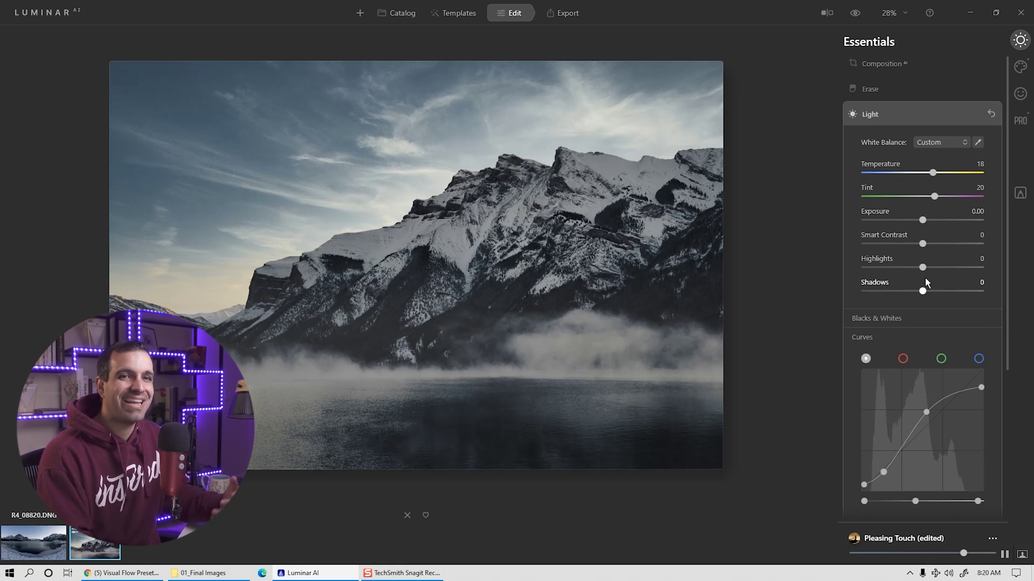
{"action": "left_click_drag", "start_coordinate": [922, 243], "coordinate": [923, 270]}
{"action": "double_click", "coordinate": [935, 245]}
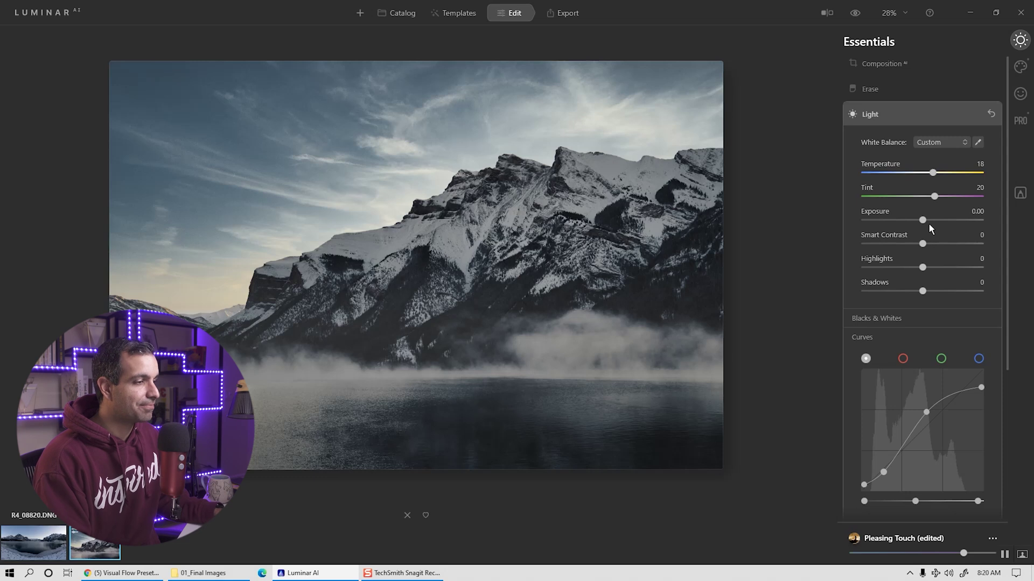
{"action": "key", "text": "backslash"}
{"action": "key", "text": "backslash"}
{"action": "key", "text": "backslash"}
{"action": "key", "text": "backslash"}
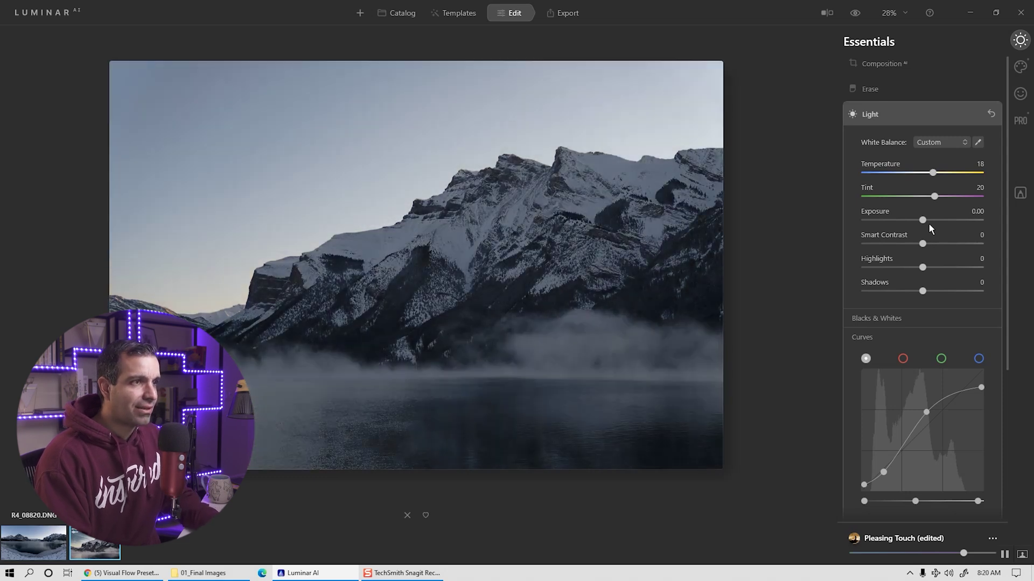
{"action": "key", "text": "backslash"}
{"action": "key", "text": "backslash"}
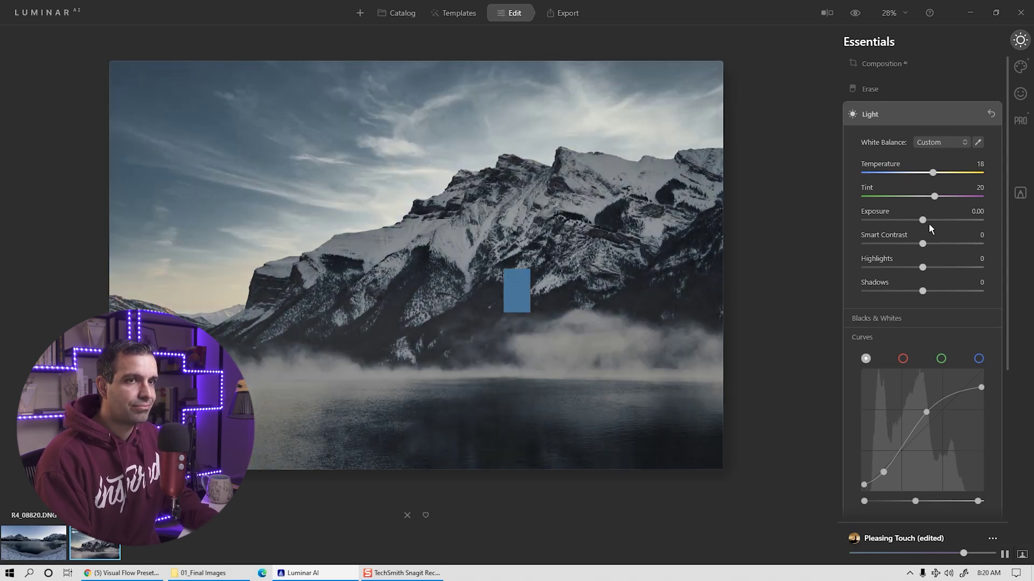
Step: Save the current adjustments as a new user template and view My Collection
{"action": "left_click", "coordinate": [992, 538]}
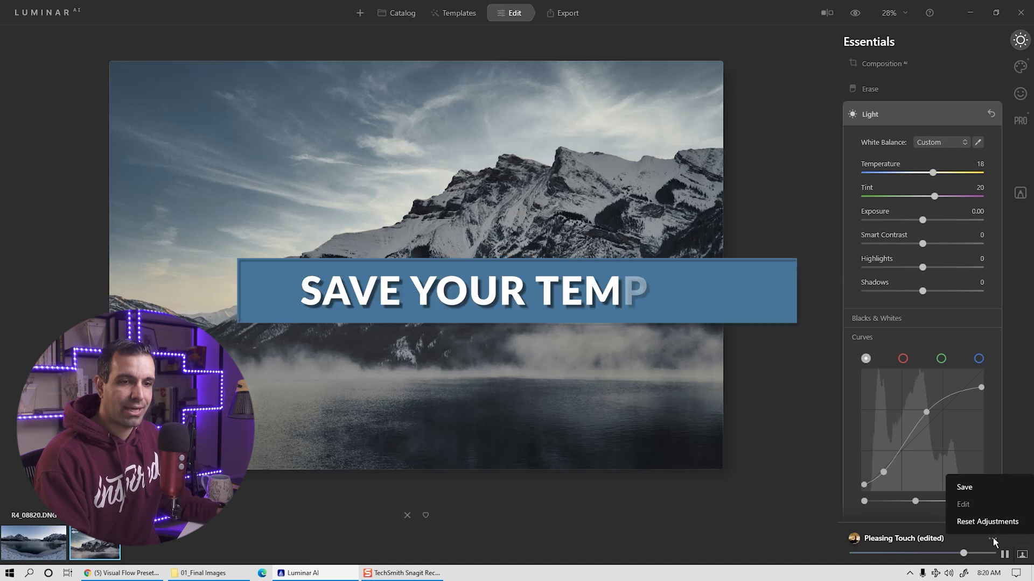
{"action": "left_click", "coordinate": [979, 489]}
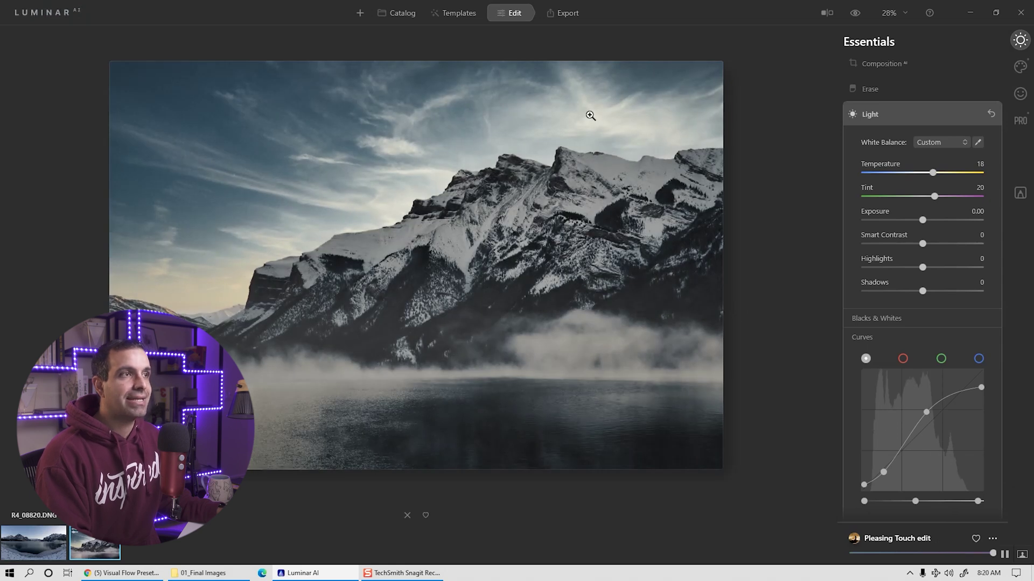
{"action": "left_click", "coordinate": [455, 16]}
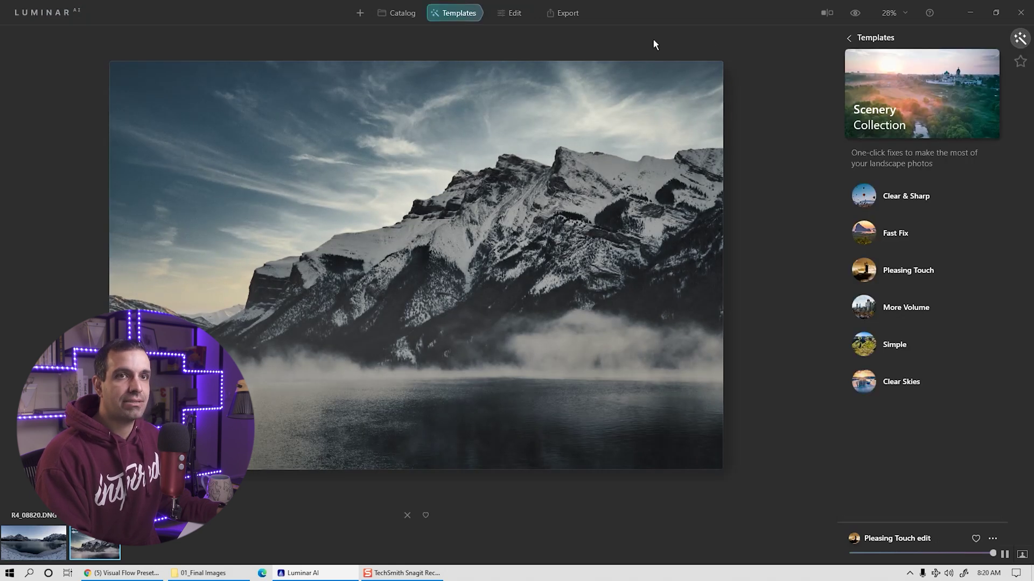
{"action": "left_click", "coordinate": [1020, 62]}
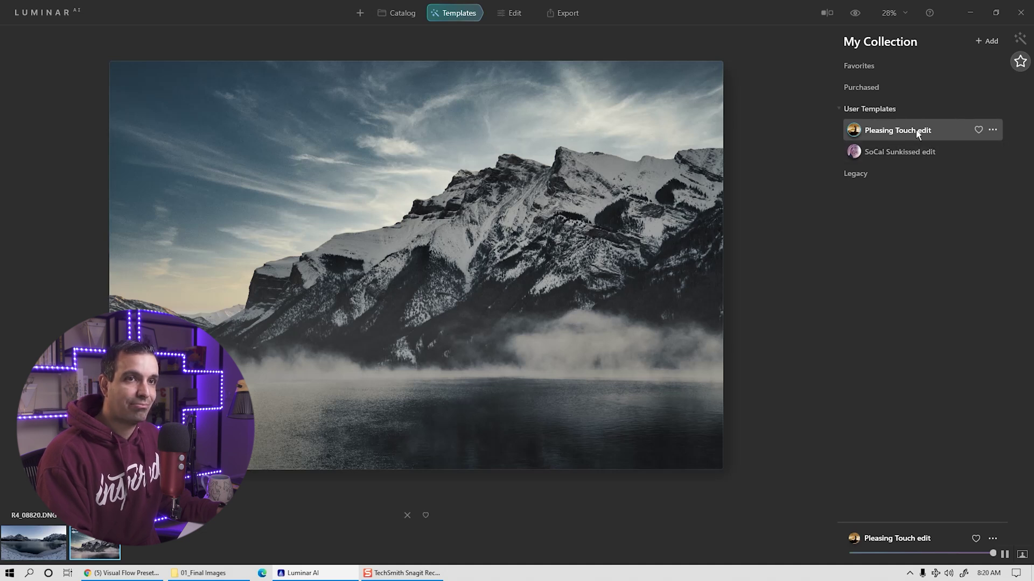
Step: Rename the newly saved template to 'Cinematic Landscape'
{"action": "left_click", "coordinate": [990, 132]}
{"action": "left_click", "coordinate": [981, 163]}
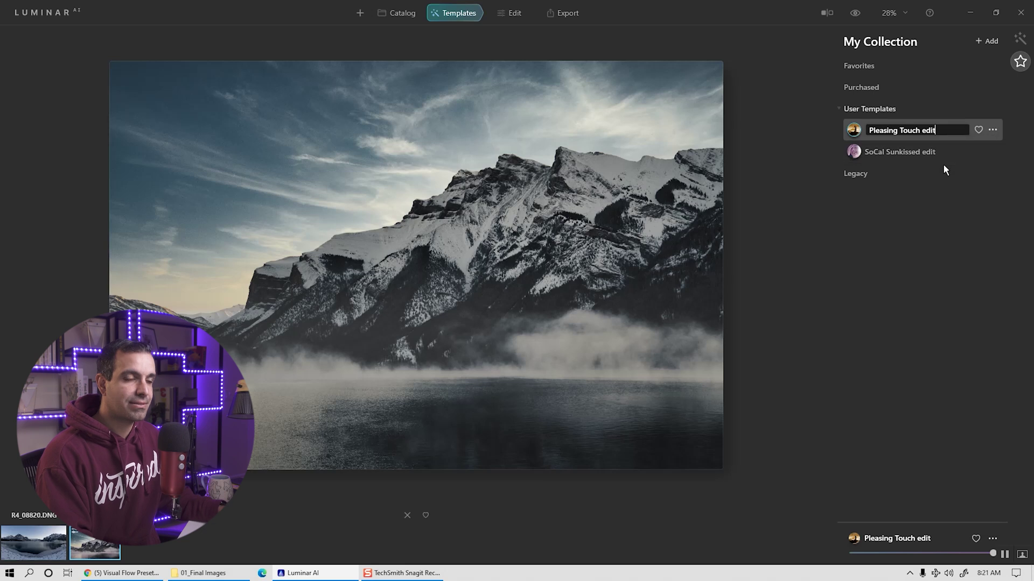
{"action": "type", "text": "C"}
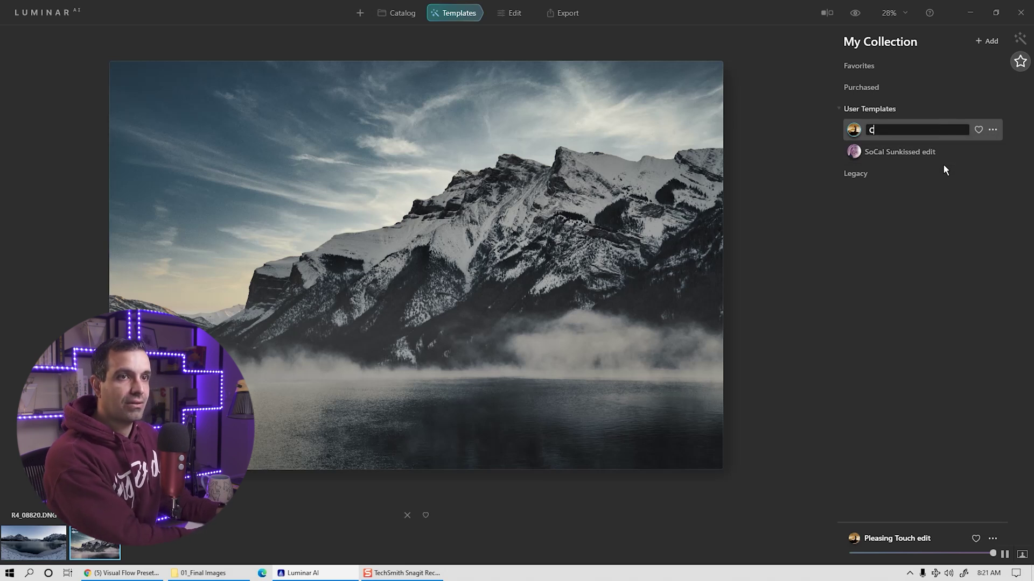
{"action": "type", "text": "inematic Landscape"}
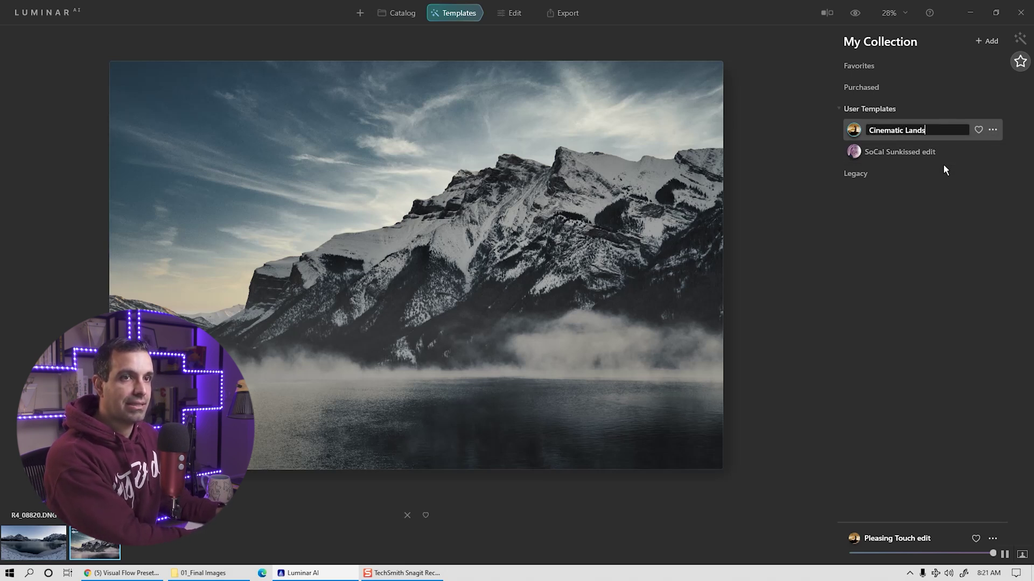
{"action": "key", "text": "Return"}
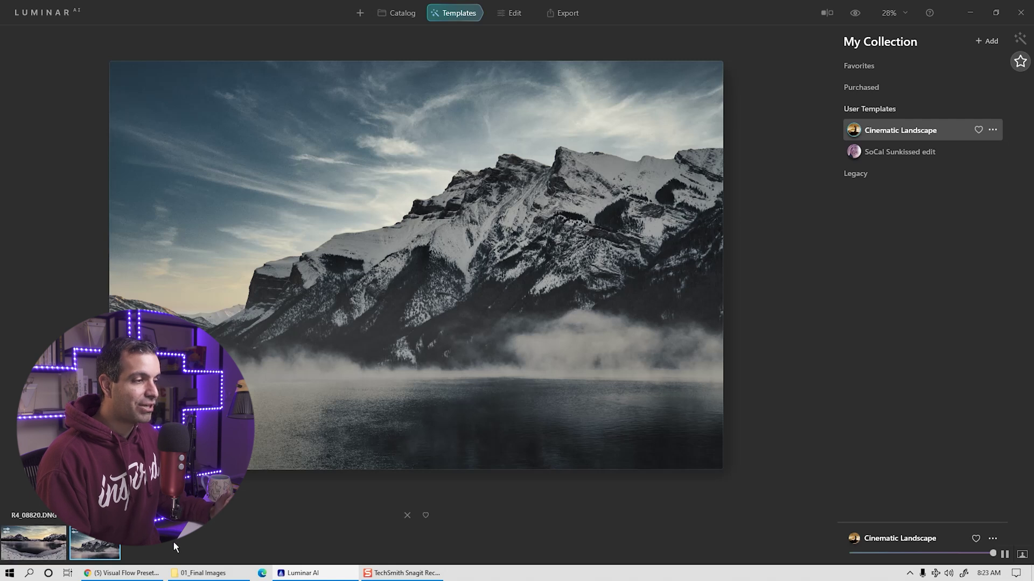
Step: On the lake panorama, set Smart Contrast to -40 and Shadows to 15, comparing with the mountain photo
{"action": "left_click", "coordinate": [36, 547]}
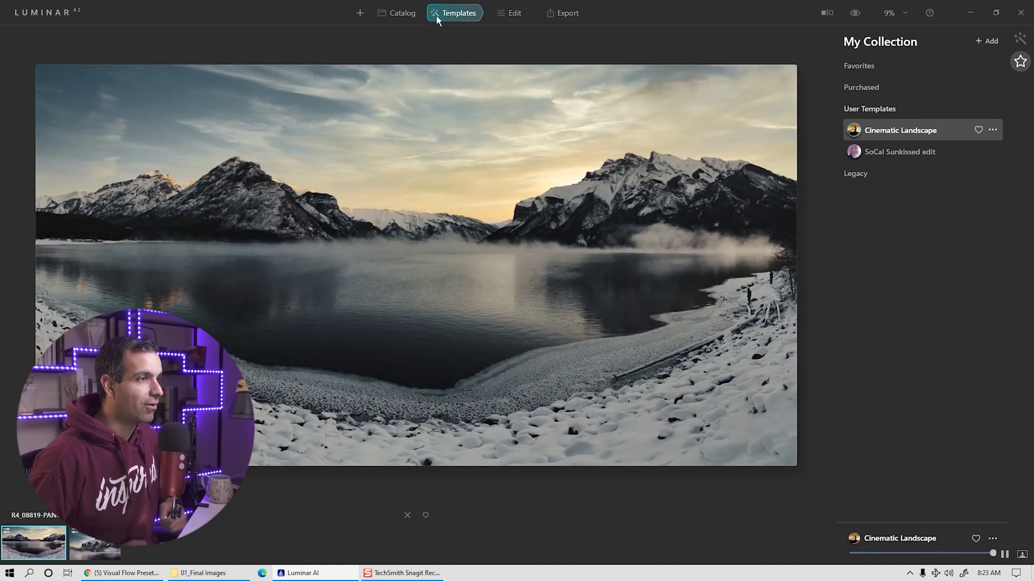
{"action": "left_click", "coordinate": [504, 15]}
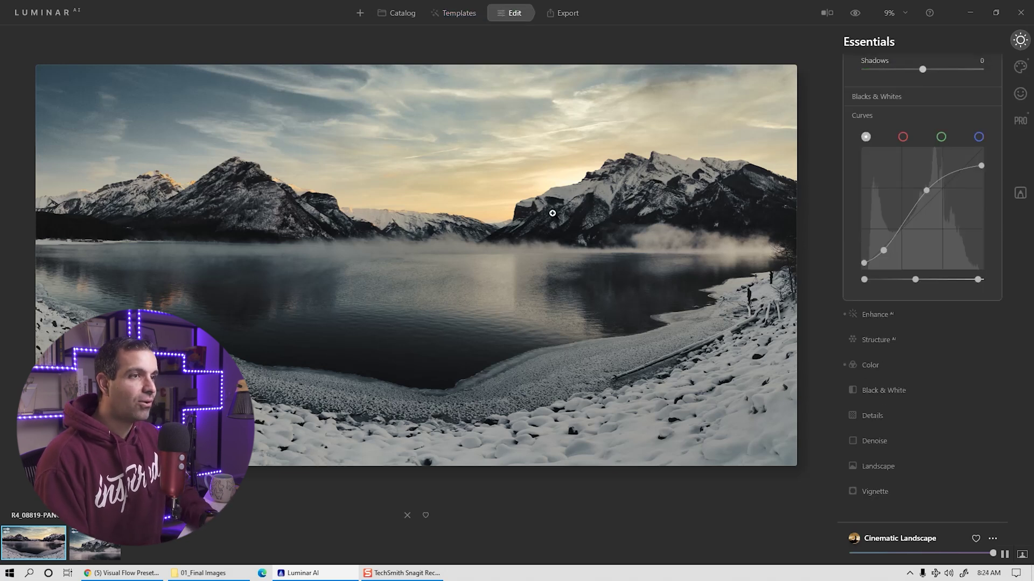
{"action": "scroll", "coordinate": [891, 149], "scroll_direction": "up", "scroll_amount": 1}
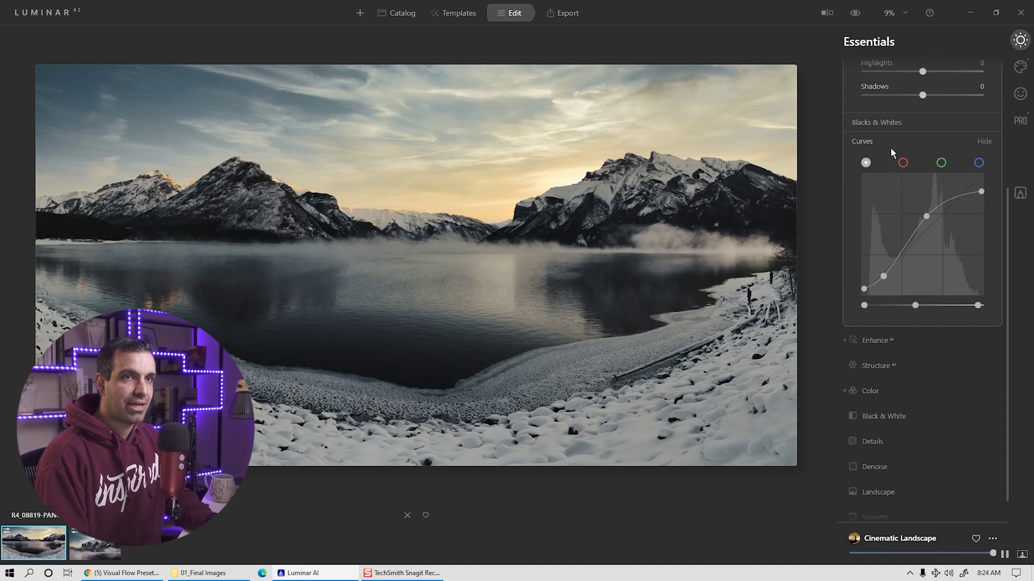
{"action": "scroll", "coordinate": [890, 148], "scroll_direction": "up", "scroll_amount": 5}
{"action": "left_click_drag", "start_coordinate": [920, 178], "coordinate": [900, 182]}
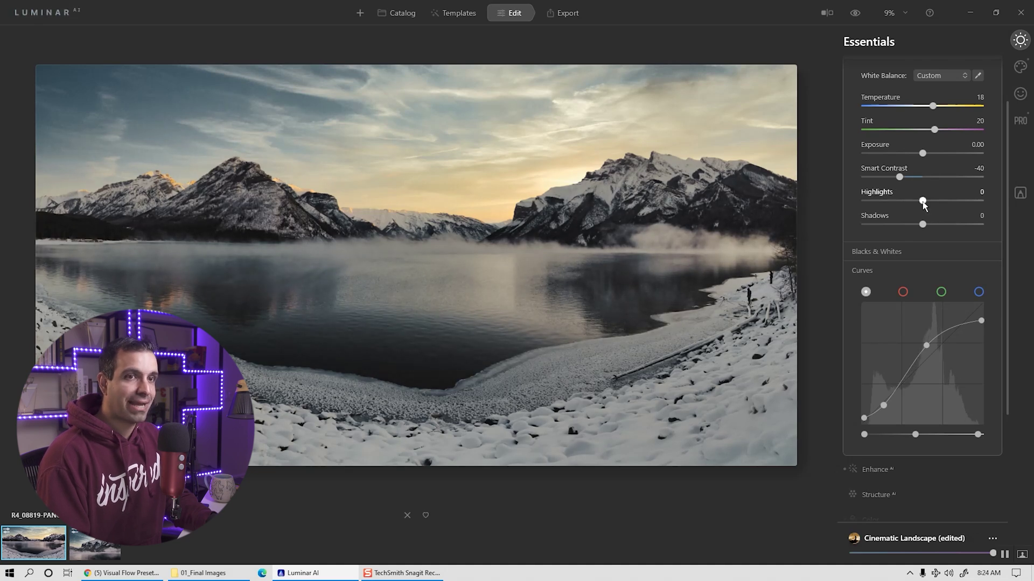
{"action": "left_click_drag", "start_coordinate": [924, 226], "coordinate": [936, 227]}
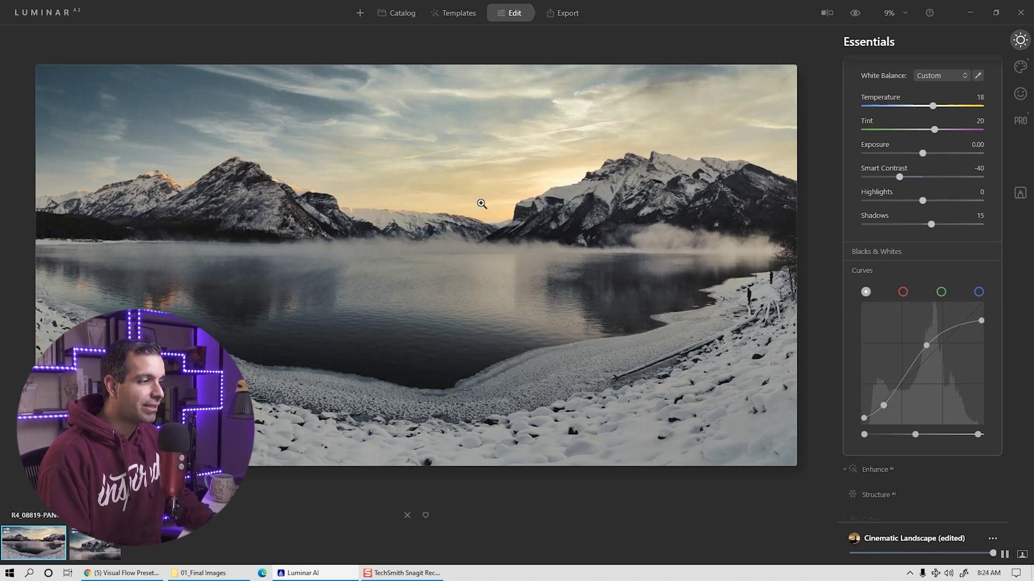
{"action": "left_click", "coordinate": [90, 552]}
{"action": "left_click", "coordinate": [46, 551]}
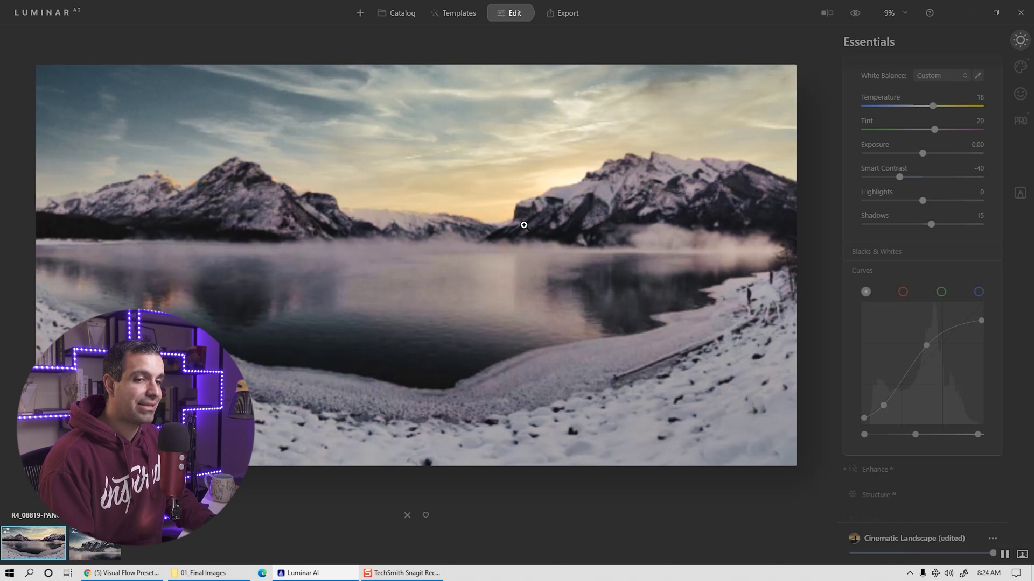
Step: In Color HSL Saturation, set Orange to -75 and Yellow to -12, then compare before/after
{"action": "scroll", "coordinate": [869, 365], "scroll_direction": "down", "scroll_amount": 3}
{"action": "left_click", "coordinate": [870, 364]}
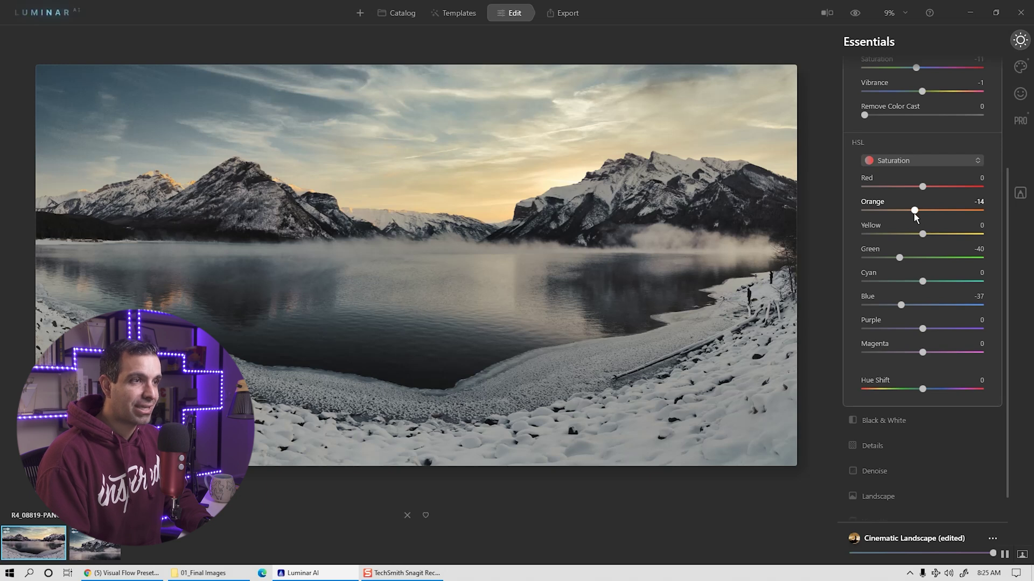
{"action": "left_click_drag", "start_coordinate": [914, 211], "coordinate": [905, 234]}
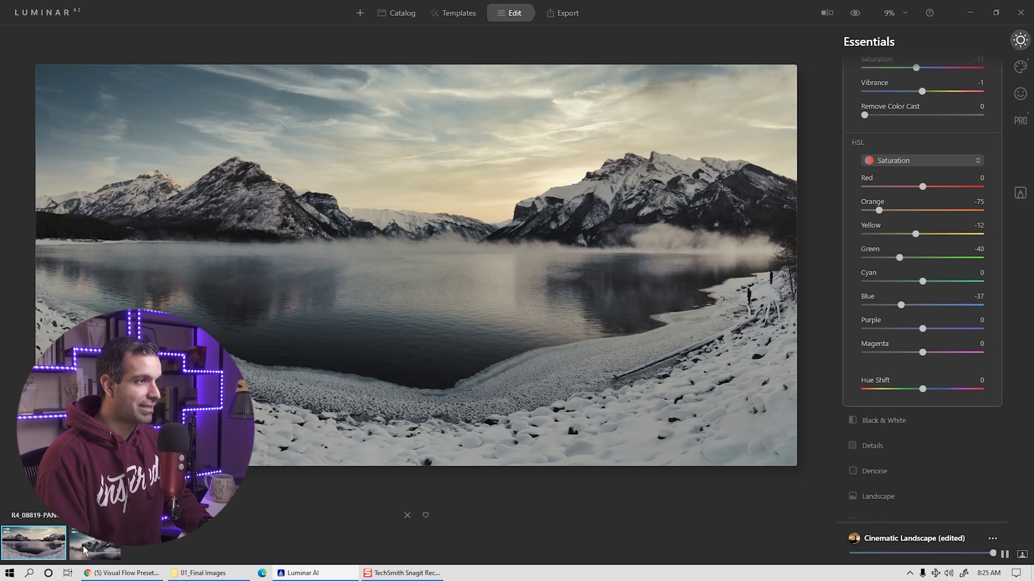
{"action": "key", "text": "backslash"}
{"action": "key", "text": "backslash"}
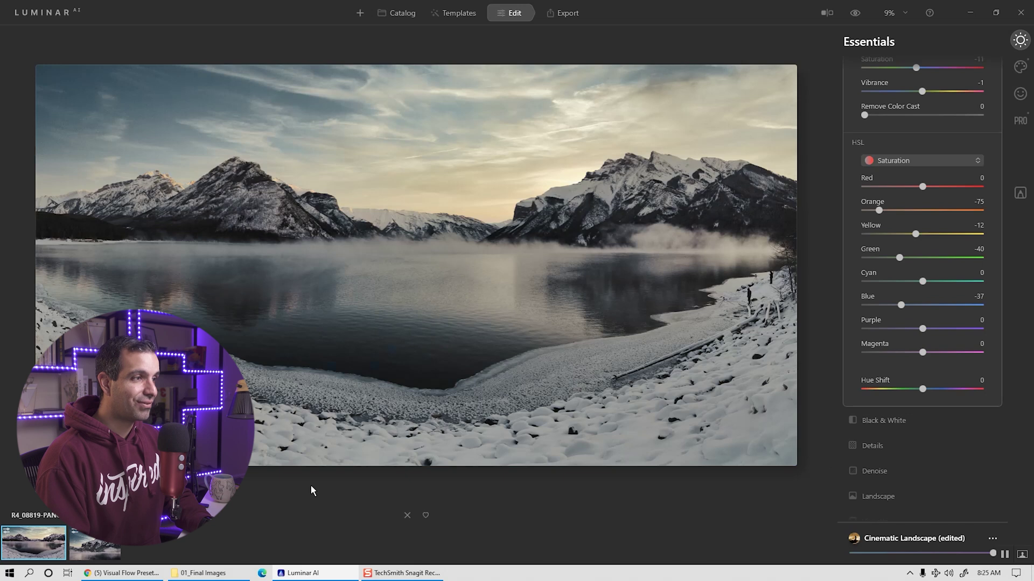
{"action": "key", "text": "backslash"}
{"action": "key", "text": "backslash"}
{"action": "key", "text": "backslash"}
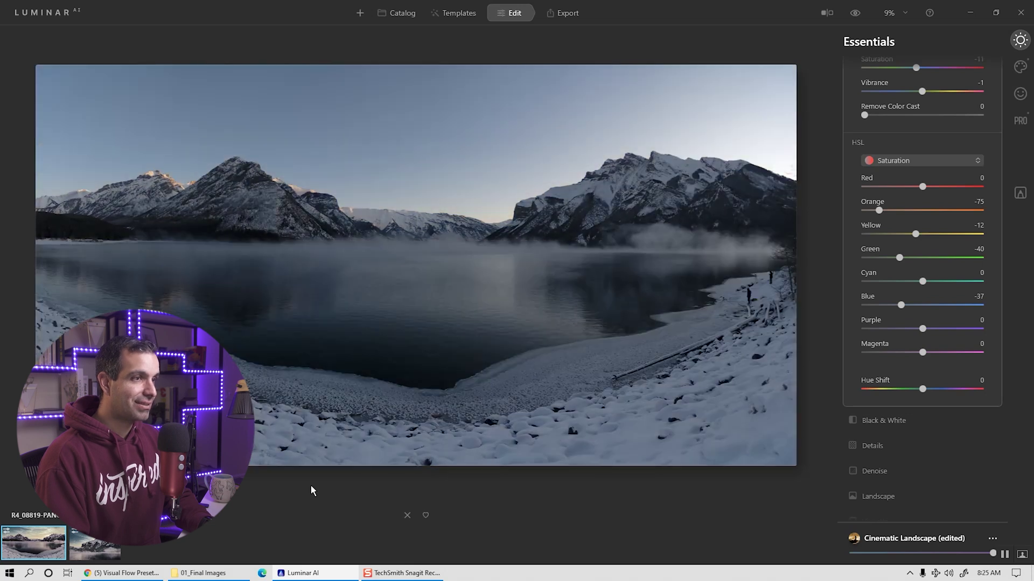
{"action": "key", "text": "backslash"}
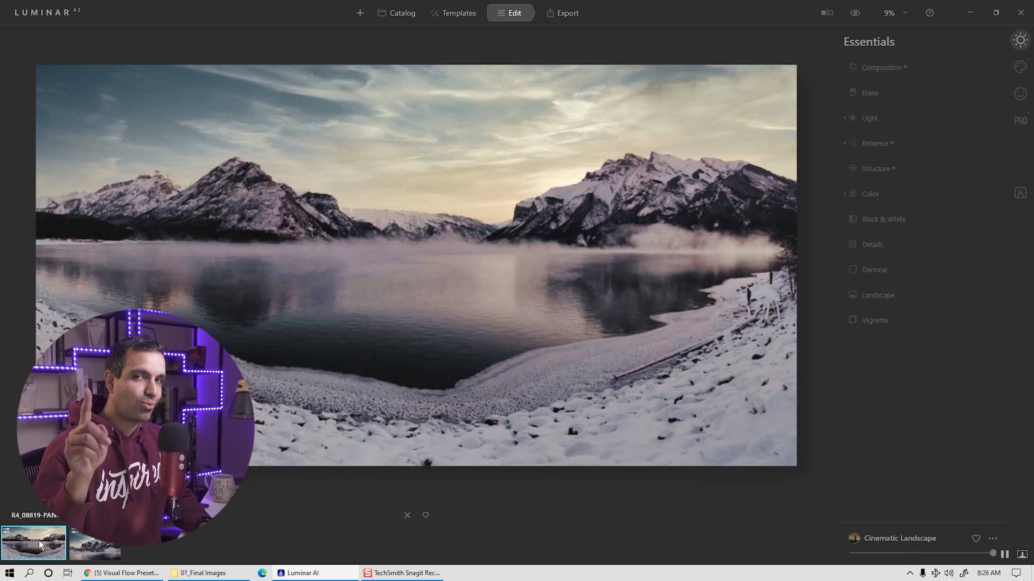
Step: Switch to the mountain photo R4_08820.DNG and open the crop and composition tools
{"action": "left_click", "coordinate": [115, 544]}
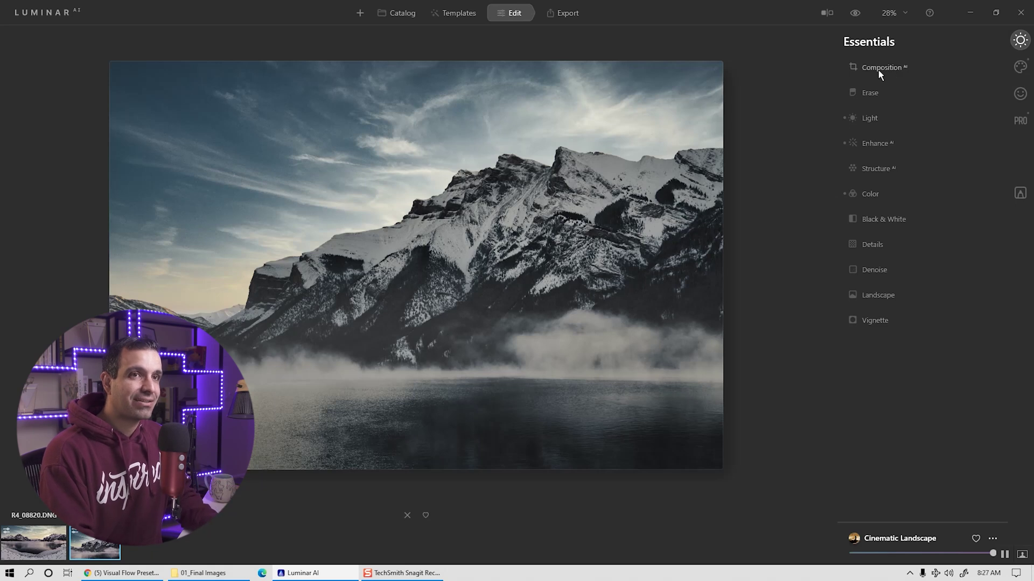
{"action": "left_click", "coordinate": [879, 69]}
Step: Run Composition AI to automatically crop the mountain photo at a 2:3 ratio
{"action": "left_click", "coordinate": [915, 98]}
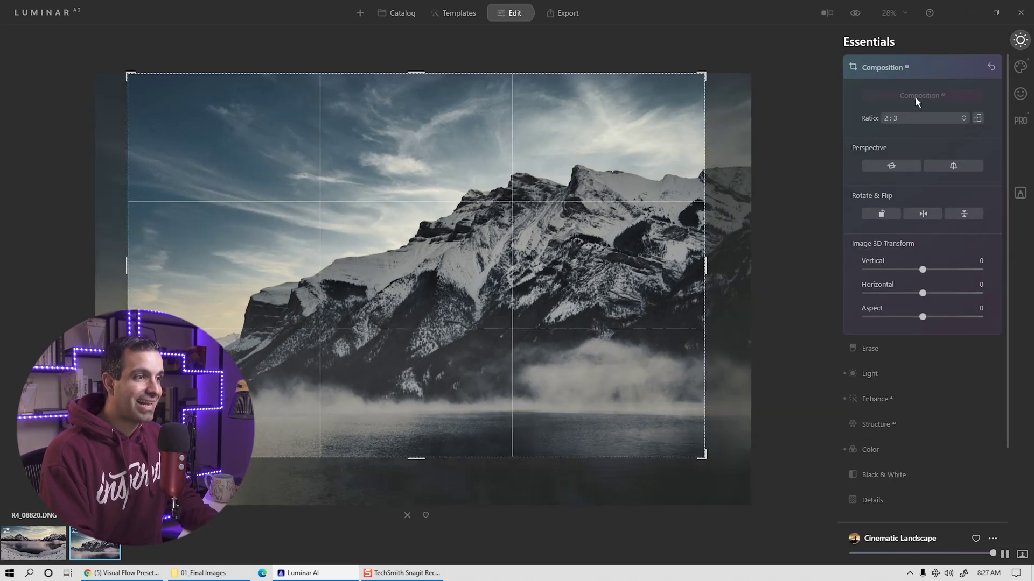